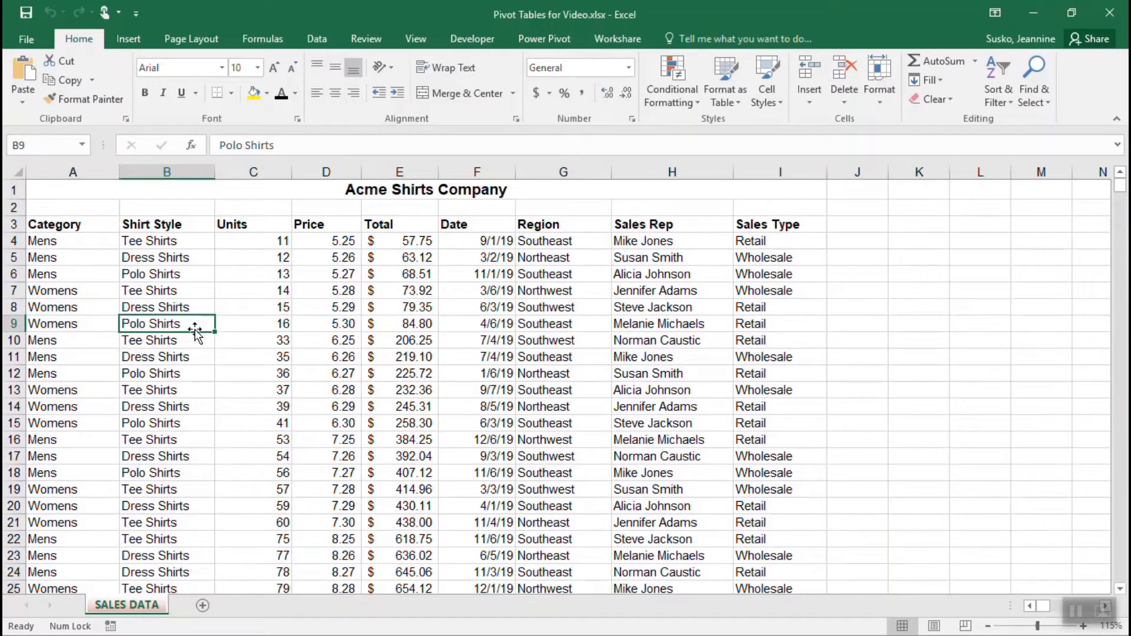
- Insert a PivotTable on a new worksheet from the sales data range A3:I867
left_click(65, 238)
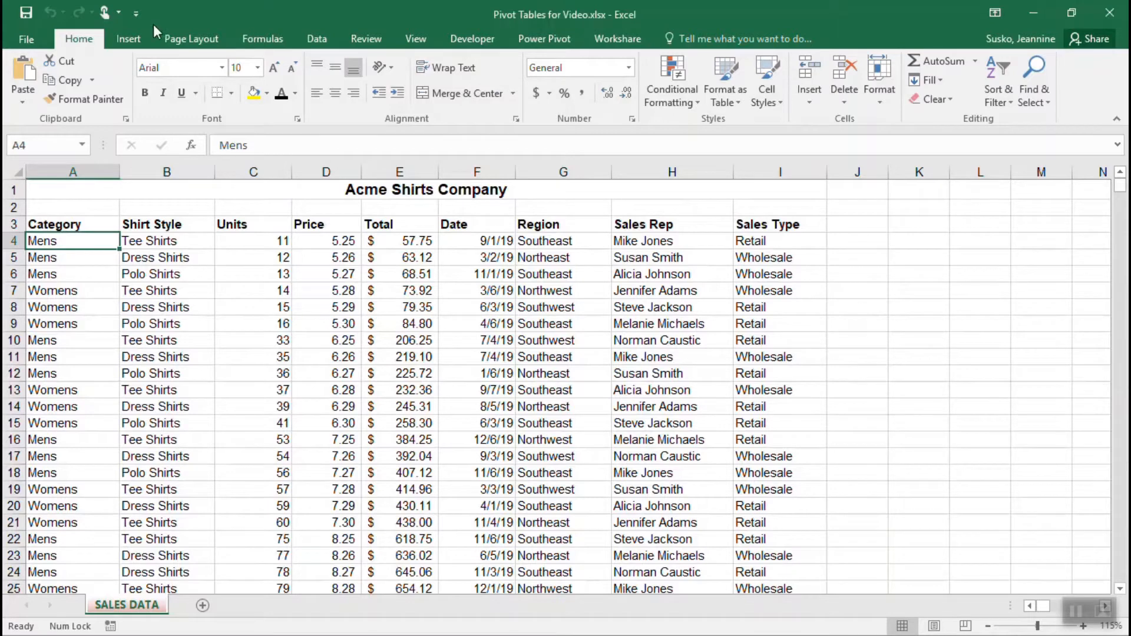
left_click(131, 39)
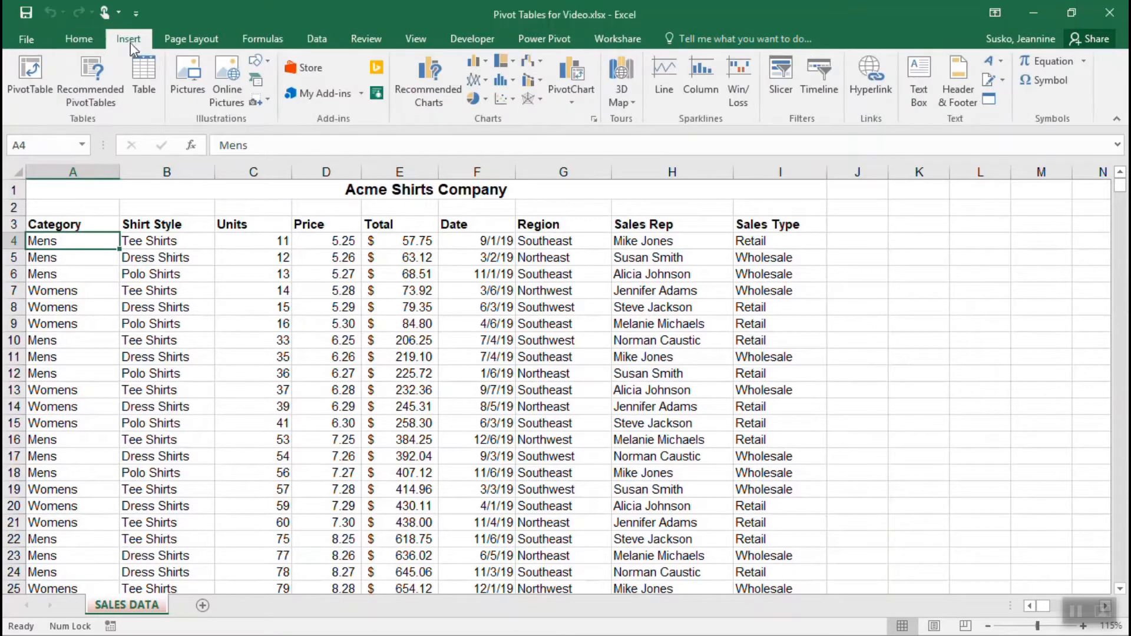
left_click(25, 93)
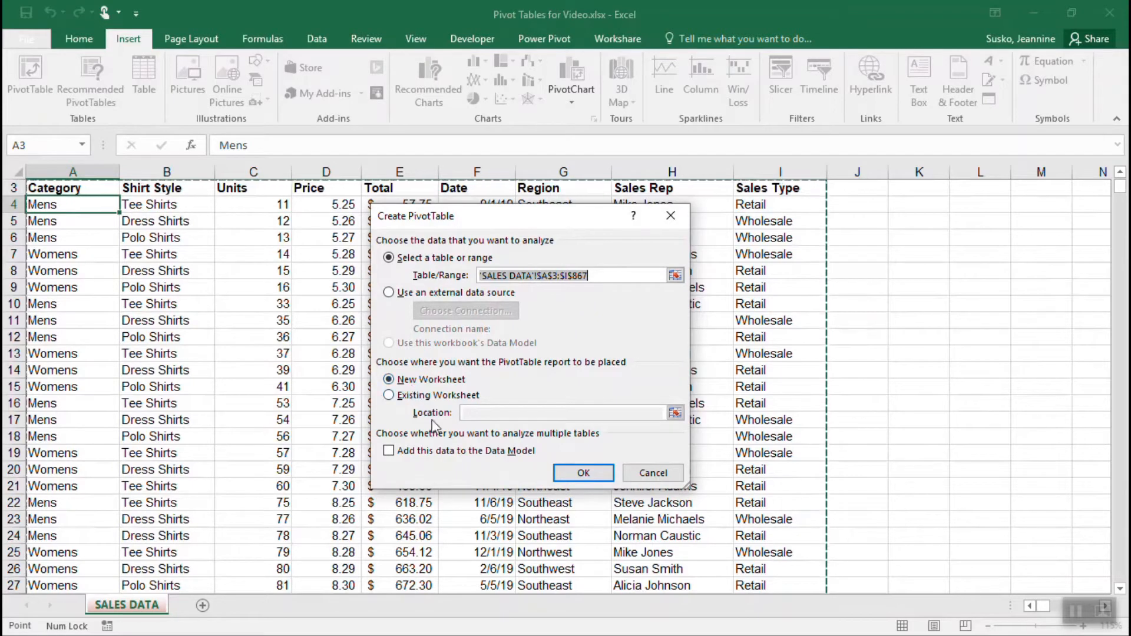
left_click(567, 476)
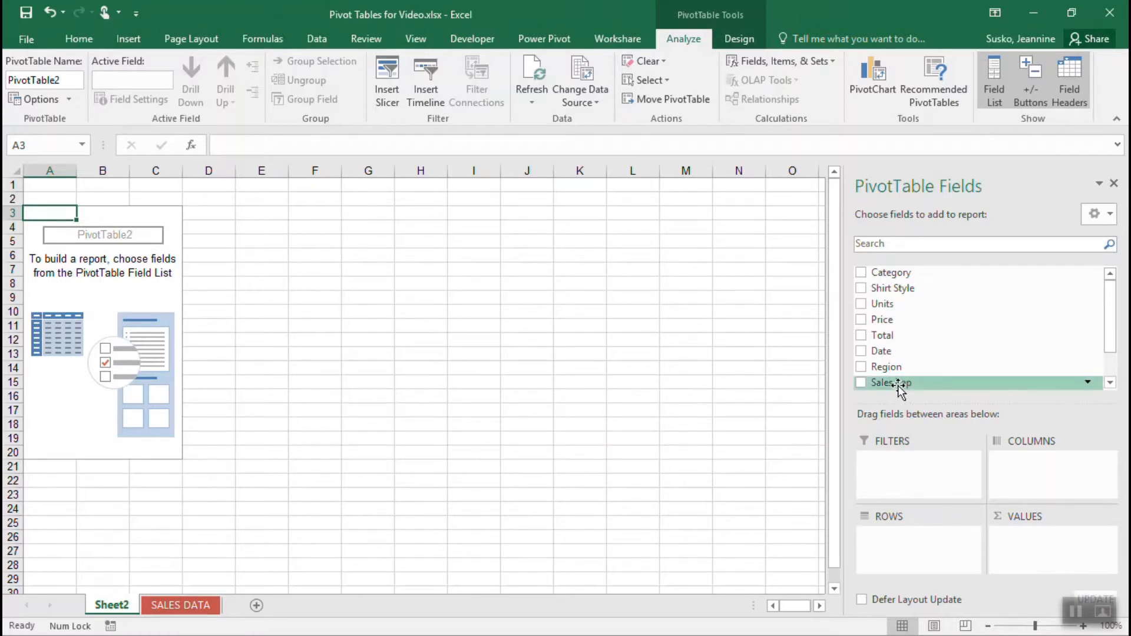
- Add the Sales Rep field to the PivotTable's rows and the Total field to its values
left_click_drag(898, 385, 889, 541)
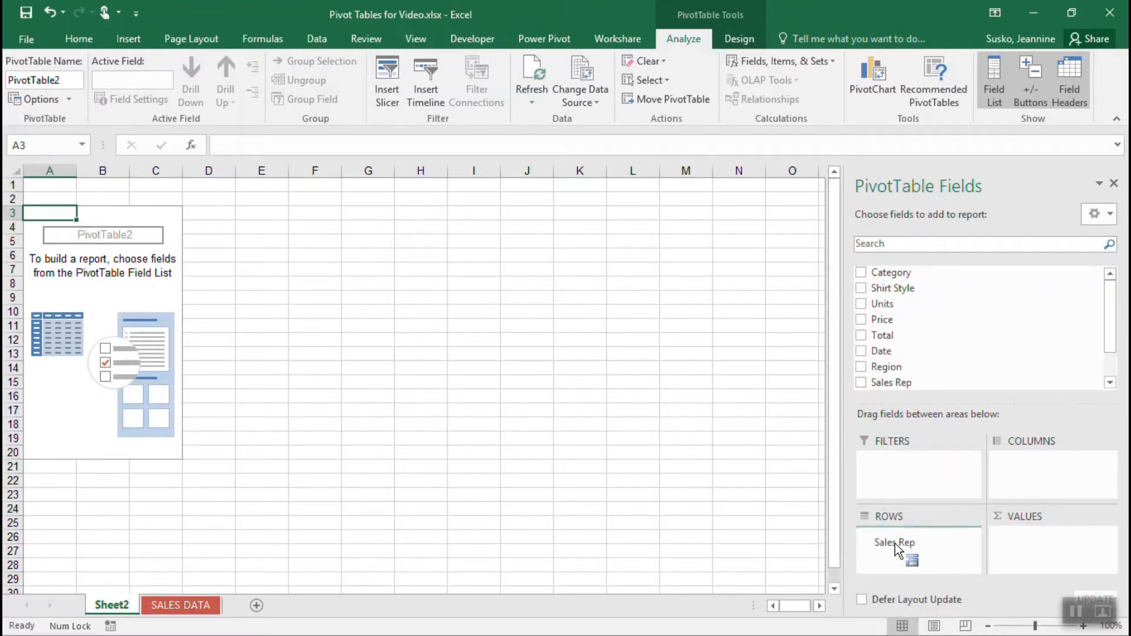
left_click_drag(896, 544, 895, 543)
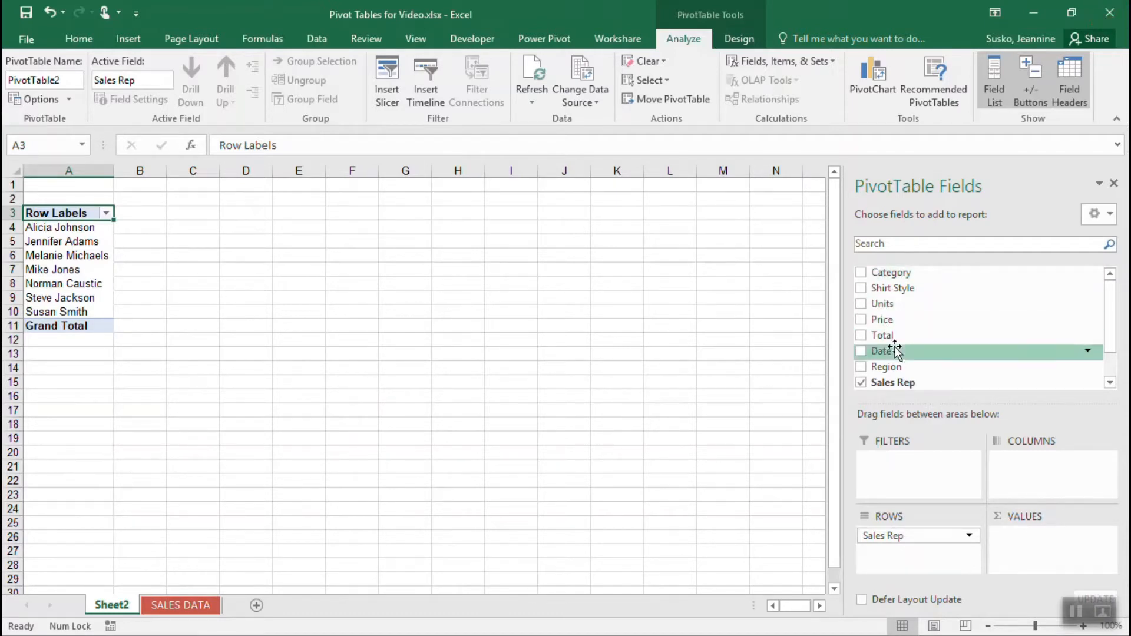
left_click_drag(893, 335, 1060, 551)
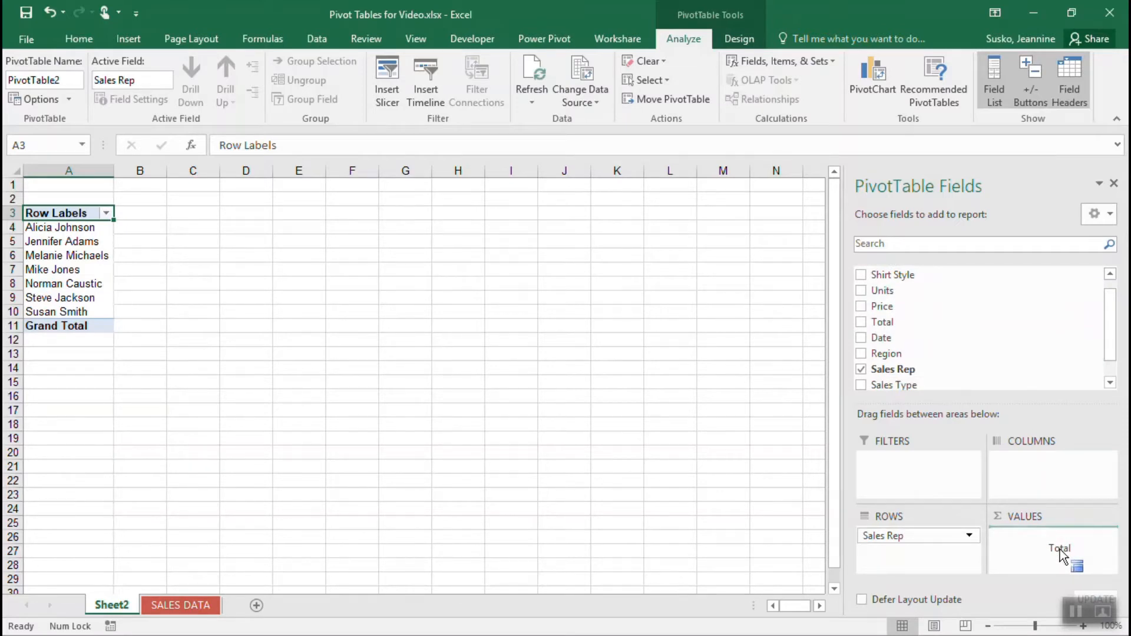
left_click_drag(1060, 551, 1060, 552)
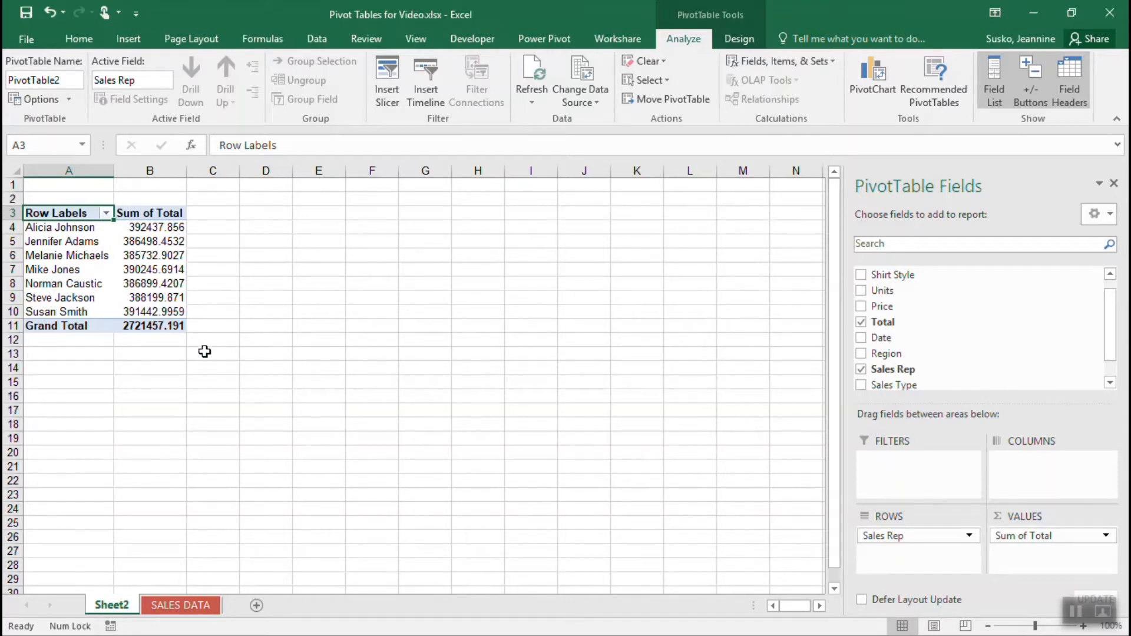
- Apply the dollar Accounting number format to the Sum of Total values in B4:B11, including the grand total
left_click(148, 228)
left_click_drag(148, 229, 150, 322)
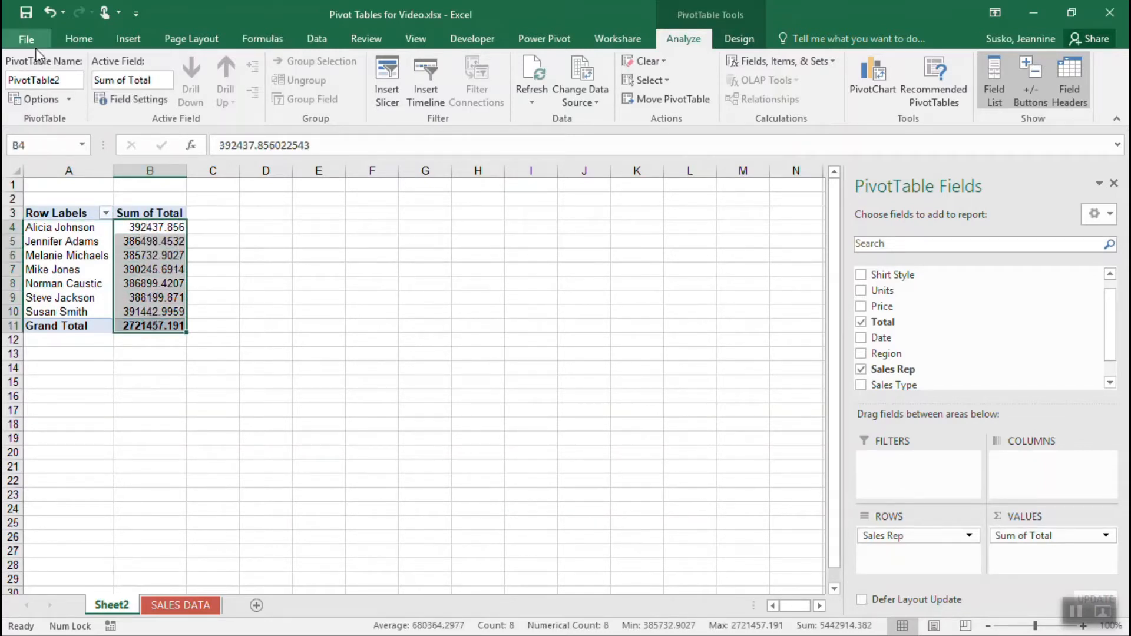
left_click(71, 39)
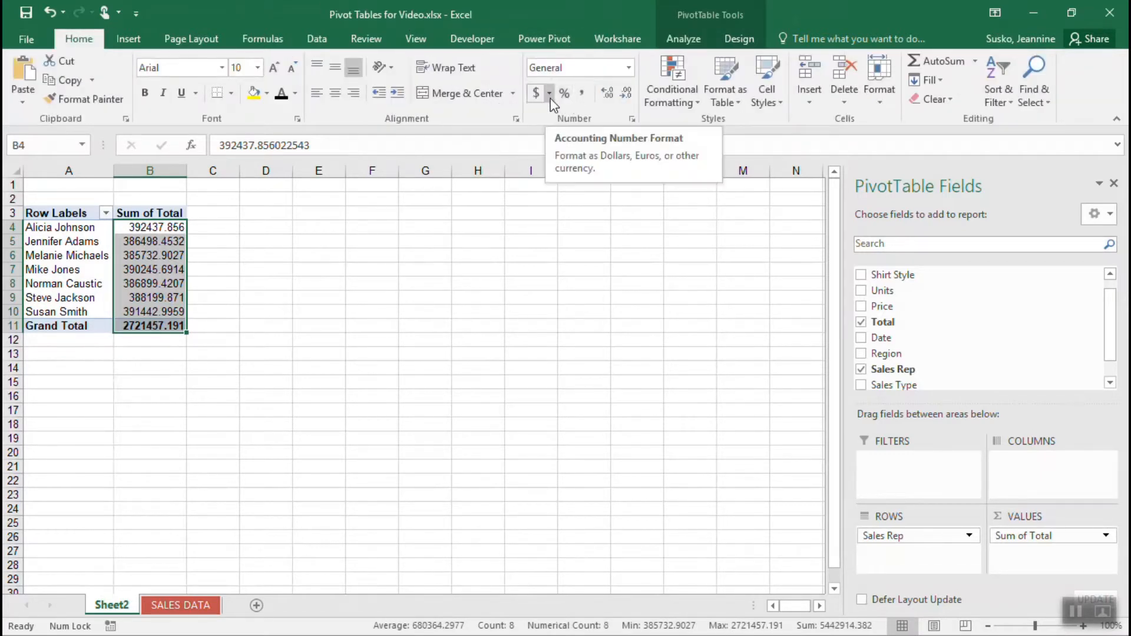
left_click(536, 92)
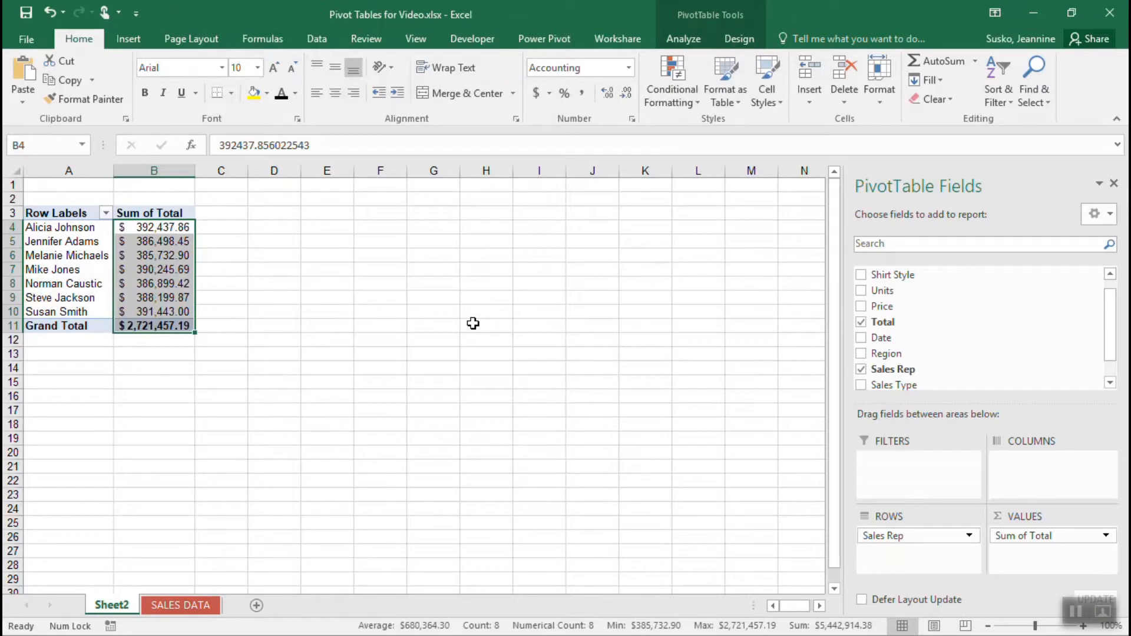
left_click(66, 283)
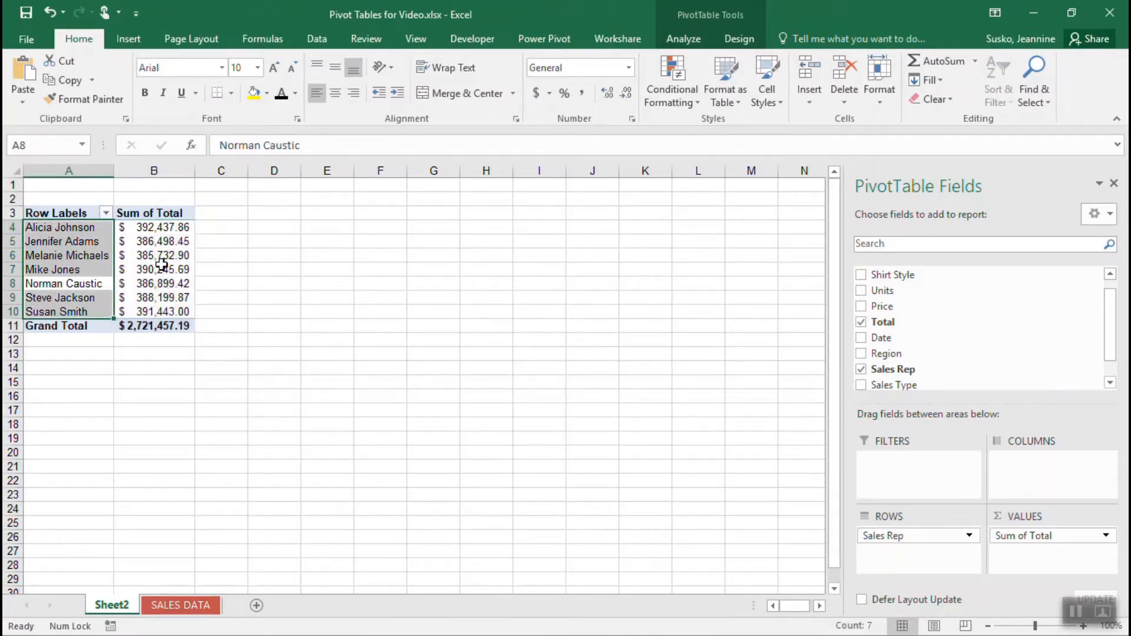
mouse_move(162, 264)
left_click(175, 228)
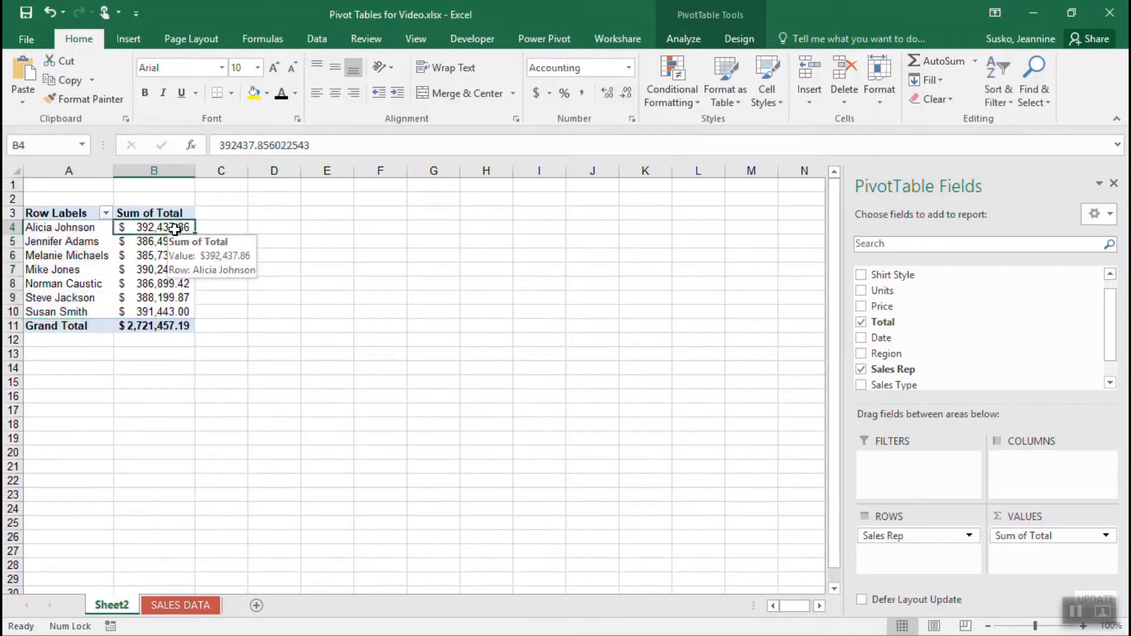
left_click(158, 326)
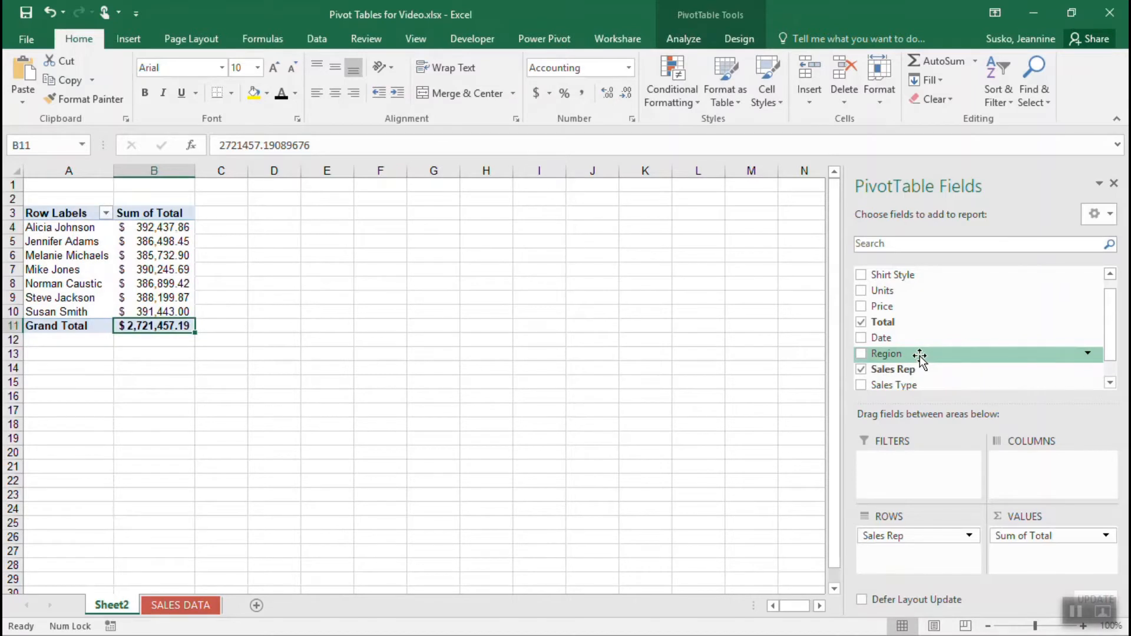
- Add the Region field to the PivotTable's columns to split each sales rep's total by region
left_click_drag(920, 356, 1036, 464)
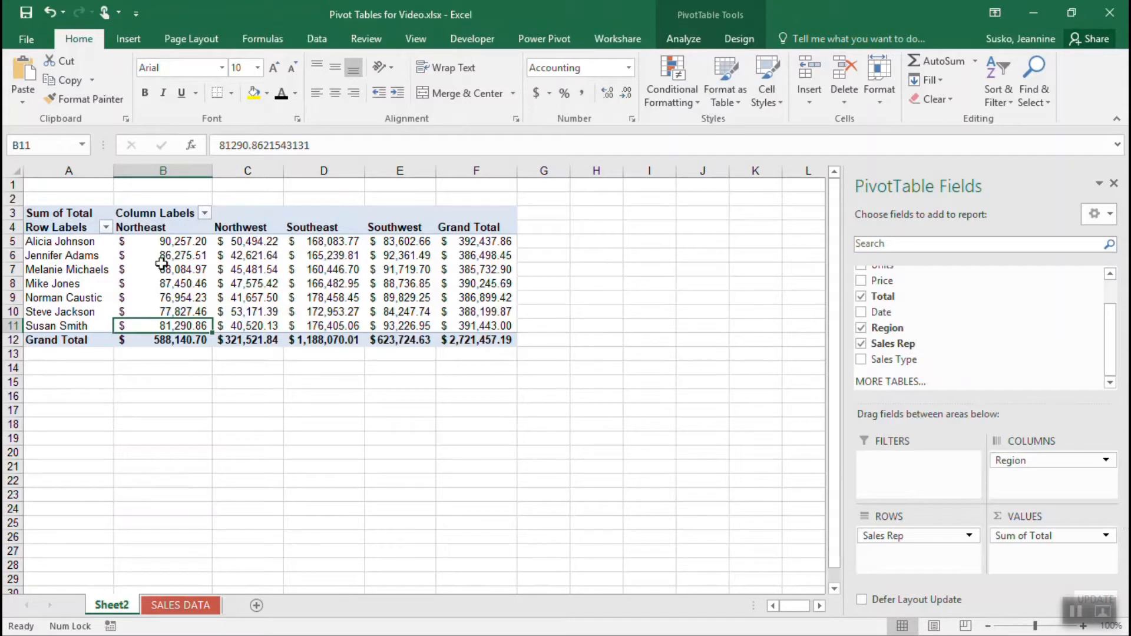
mouse_move(434, 262)
mouse_move(220, 302)
left_click(178, 244)
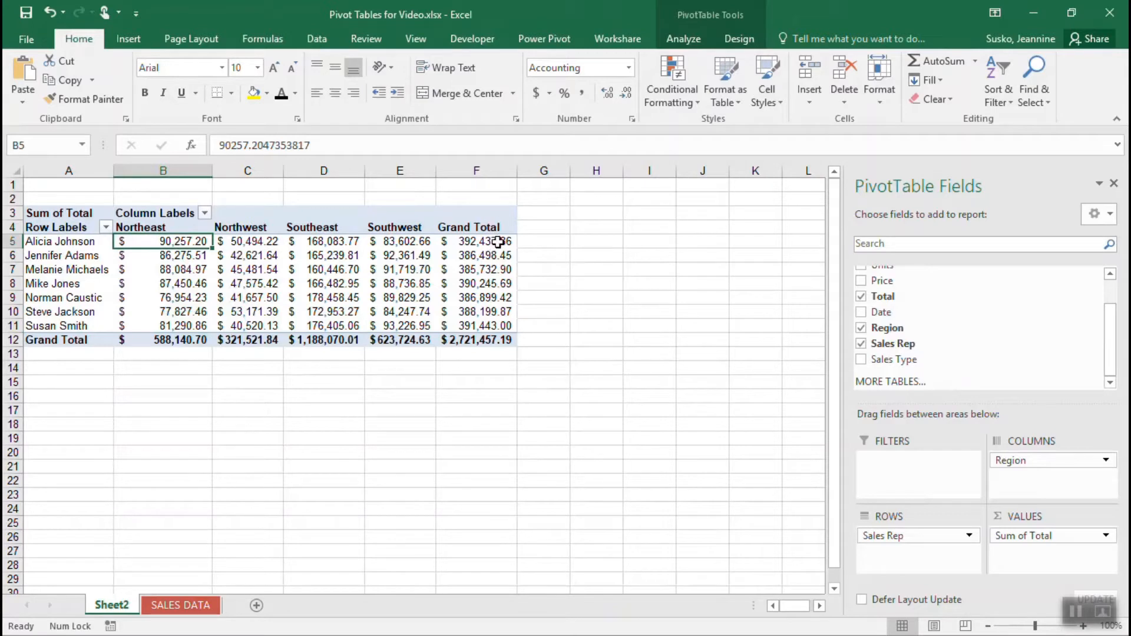
mouse_move(498, 241)
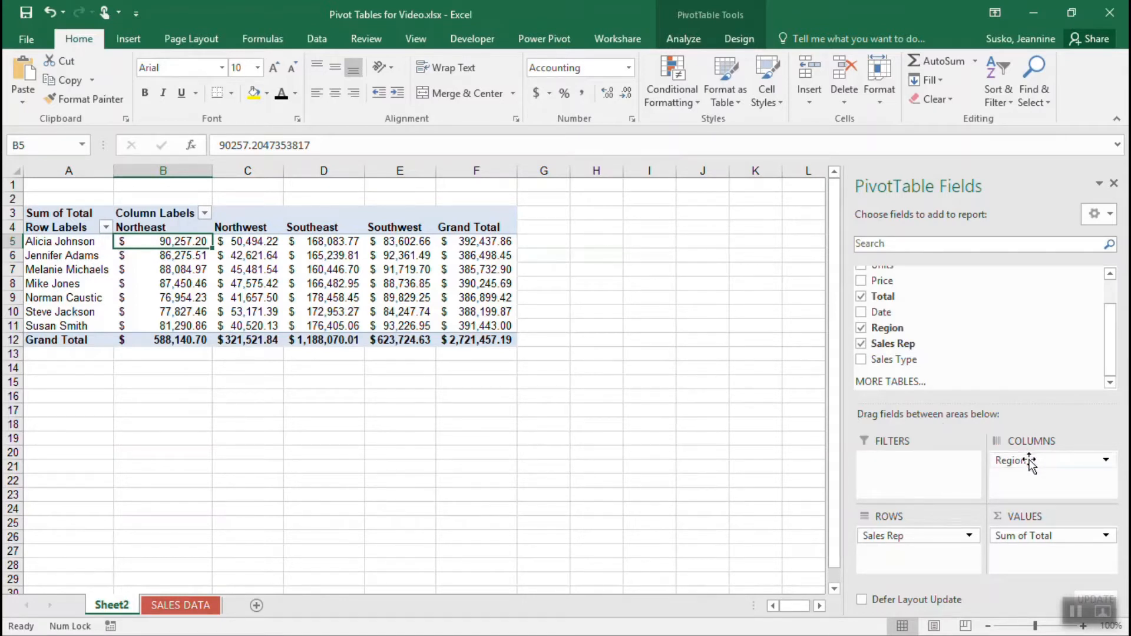
- Try other layouts by moving Region and Sales Rep between rows and columns, ending with Sales Rep in rows and Region in columns
left_click_drag(1032, 463, 943, 549)
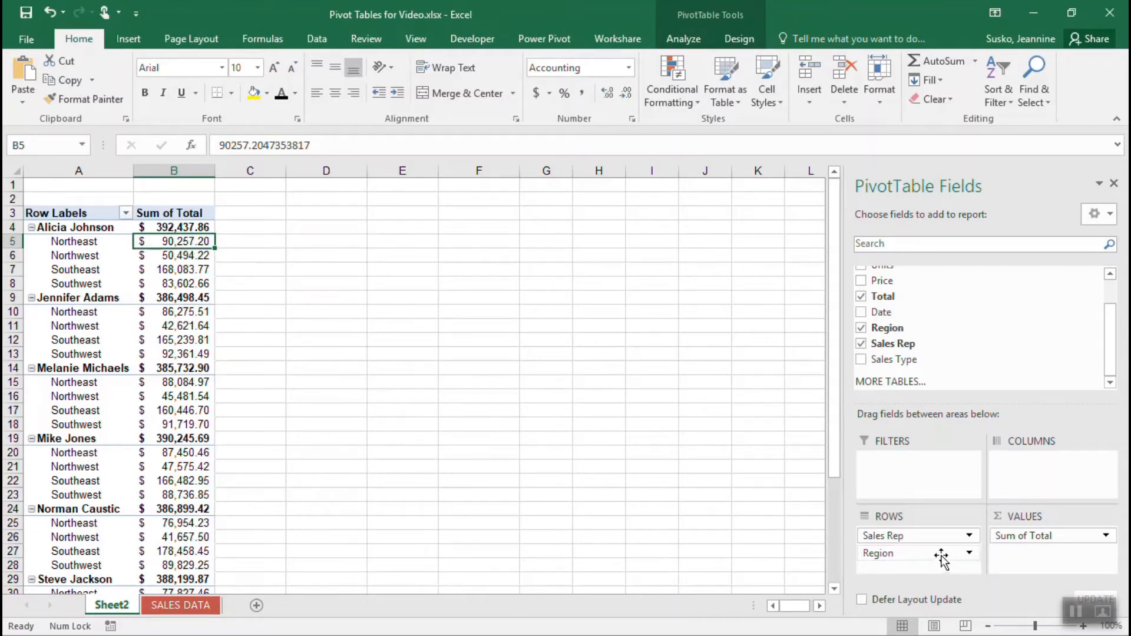
left_click_drag(942, 558, 932, 536)
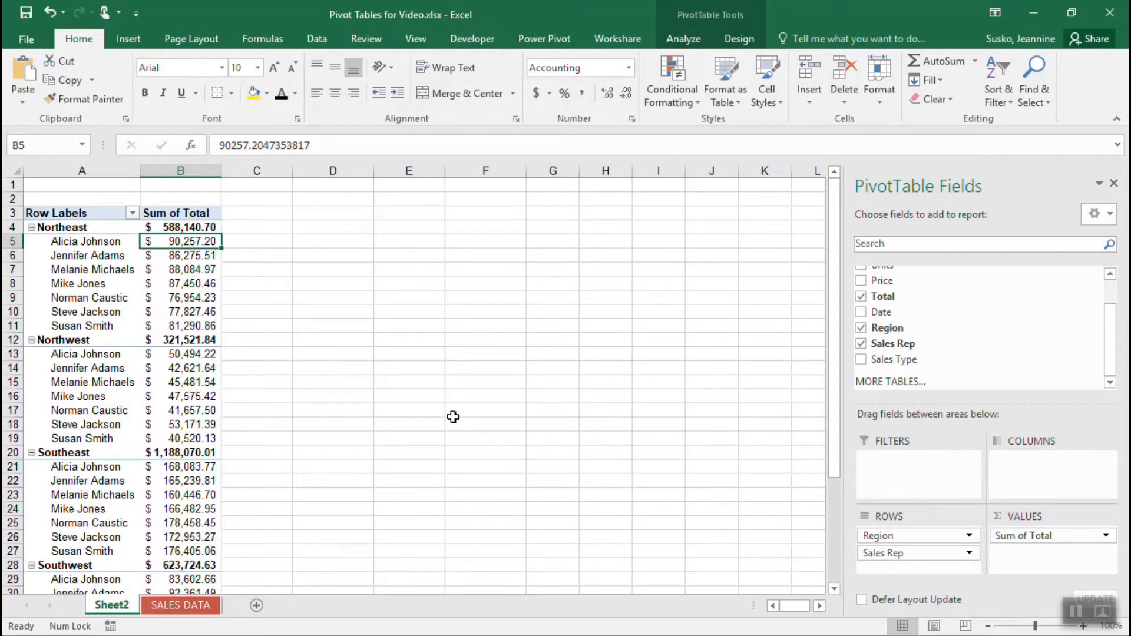
left_click_drag(934, 557, 1031, 501)
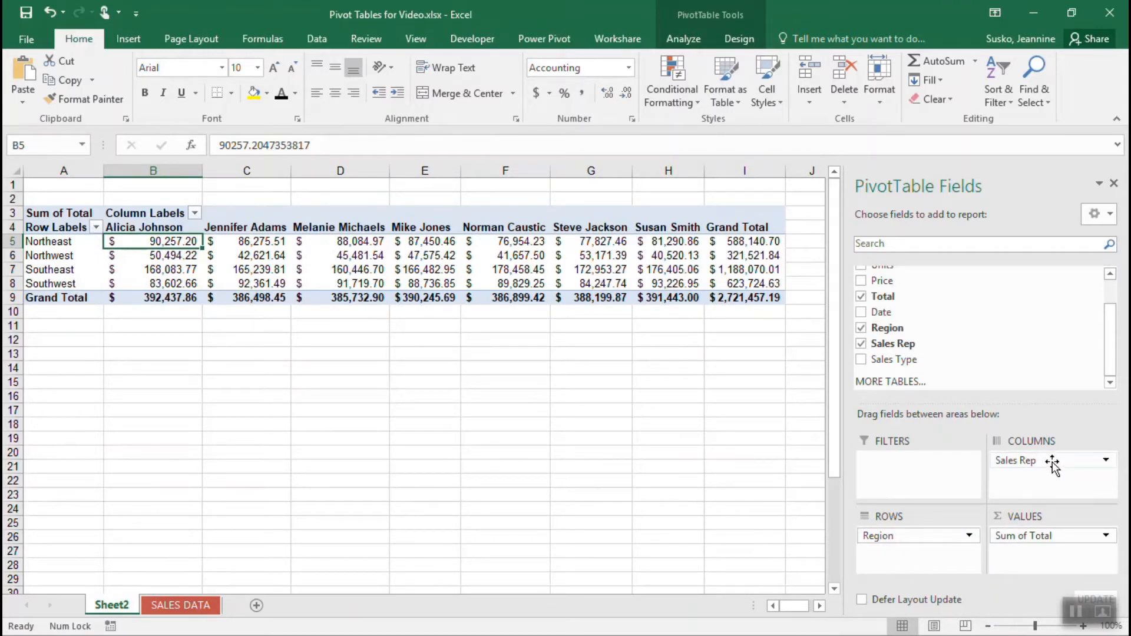
mouse_move(1053, 464)
left_mouse_down()
mouse_move(940, 580)
mouse_move(925, 554)
mouse_move(1059, 457)
left_mouse_up()
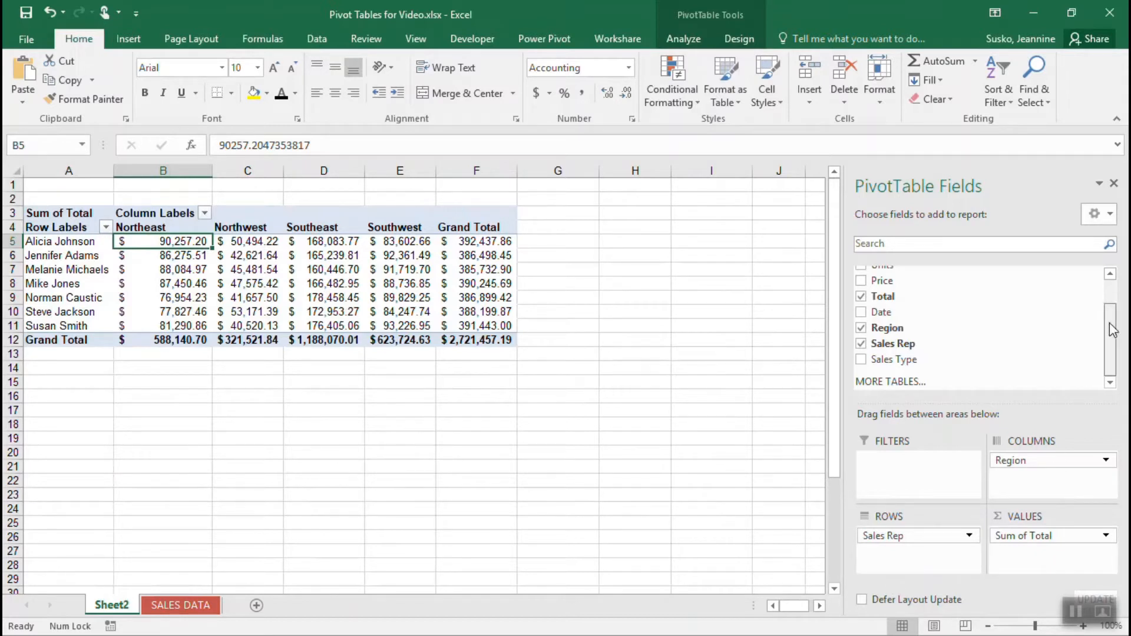
- Add the Shirt Style field as a report filter for the PivotTable
scroll(1114, 307, "up", 1)
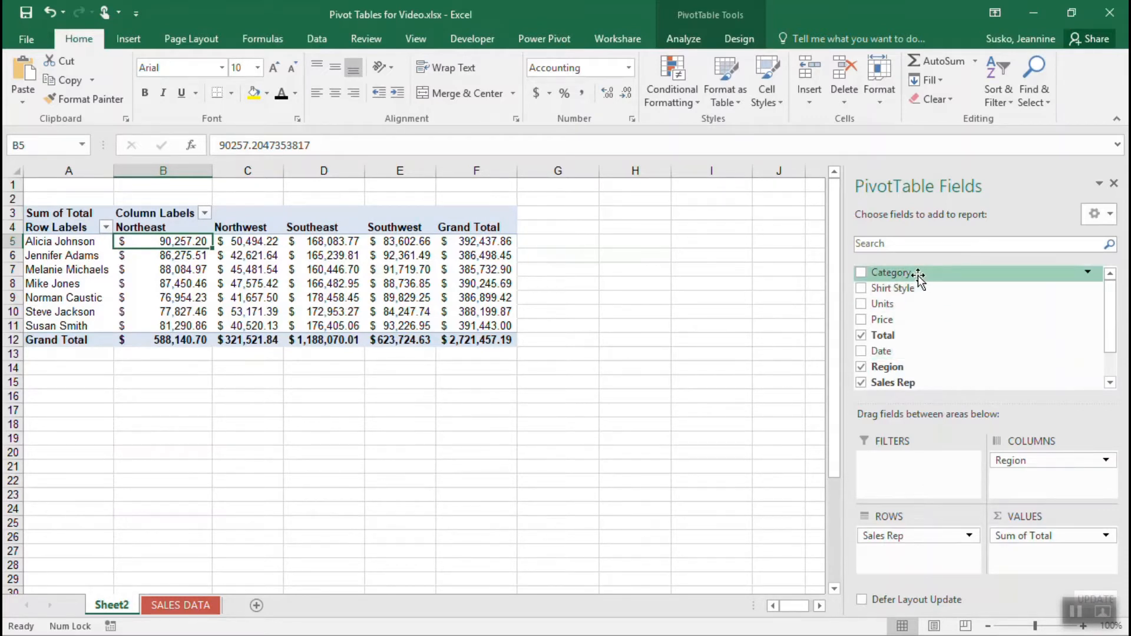
left_click_drag(919, 288, 901, 455)
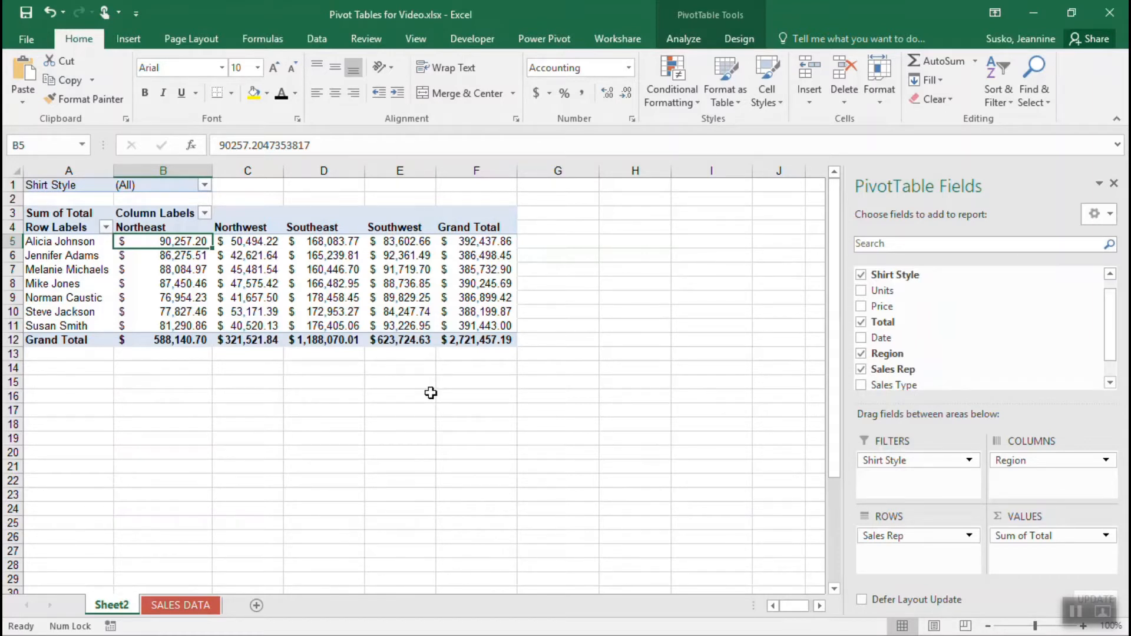
- Filter the PivotTable by Shirt Style to Dress Shirts only and inspect the blank Northwest cells
left_click(206, 185)
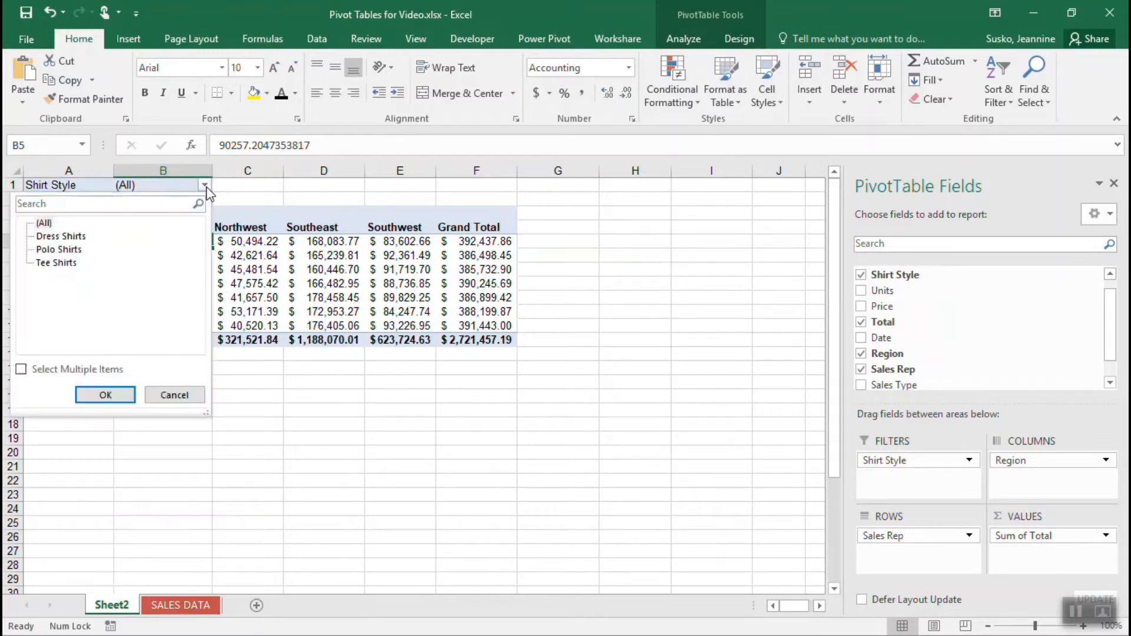
left_click(68, 240)
left_click(101, 394)
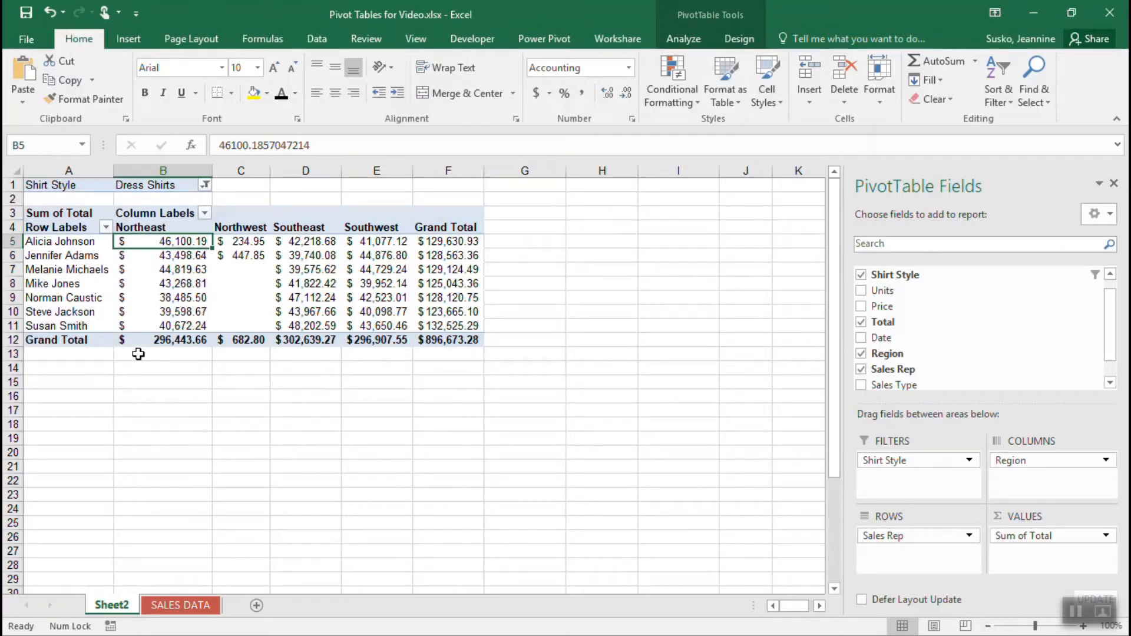
left_click(249, 269)
left_click_drag(249, 269, 249, 326)
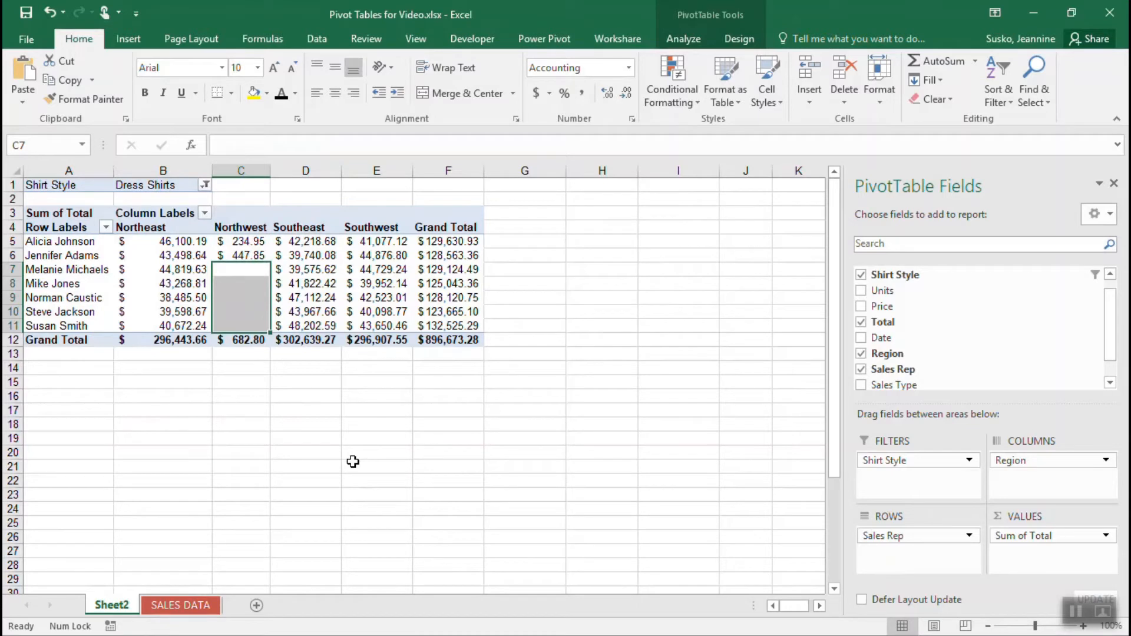
left_click(331, 297)
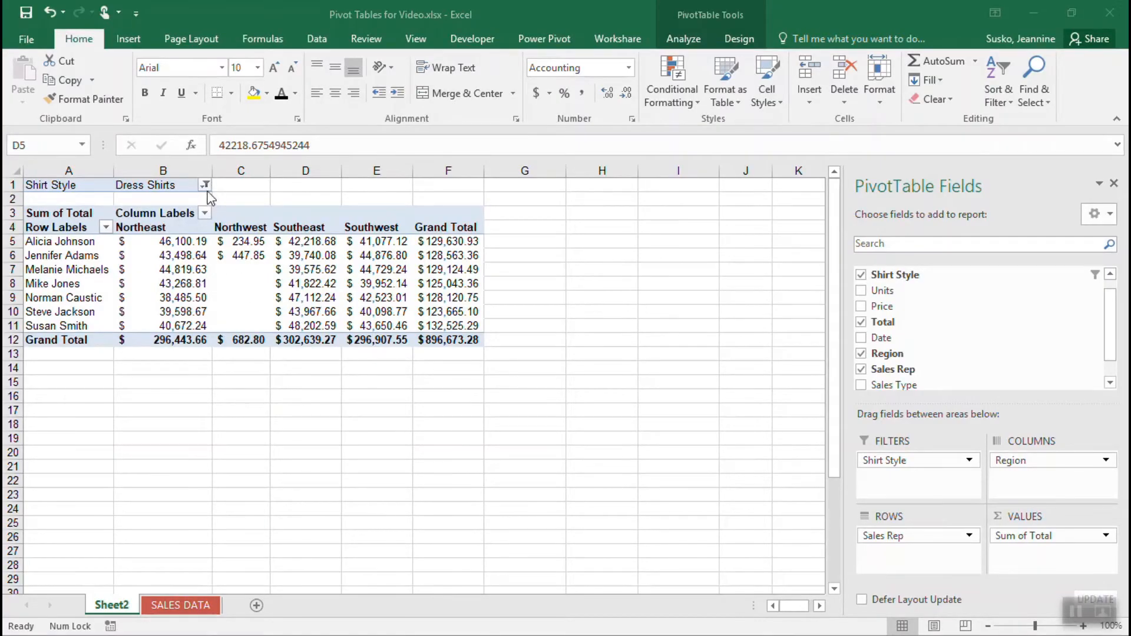
- Reset the Shirt Style report filter to (All)
left_click(204, 186)
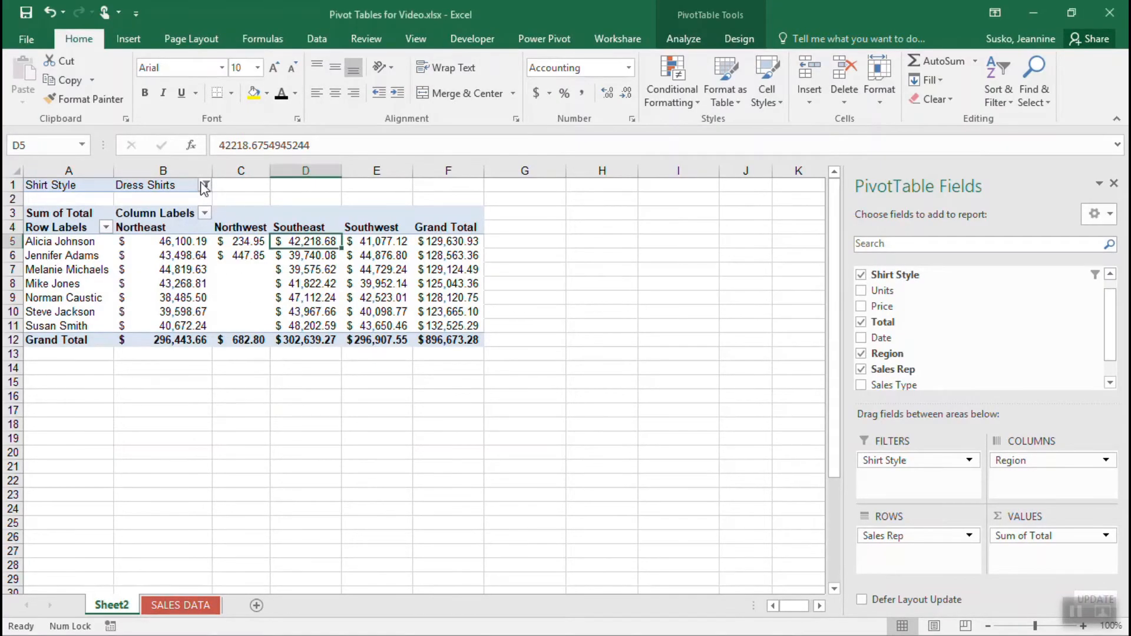
left_click(204, 187)
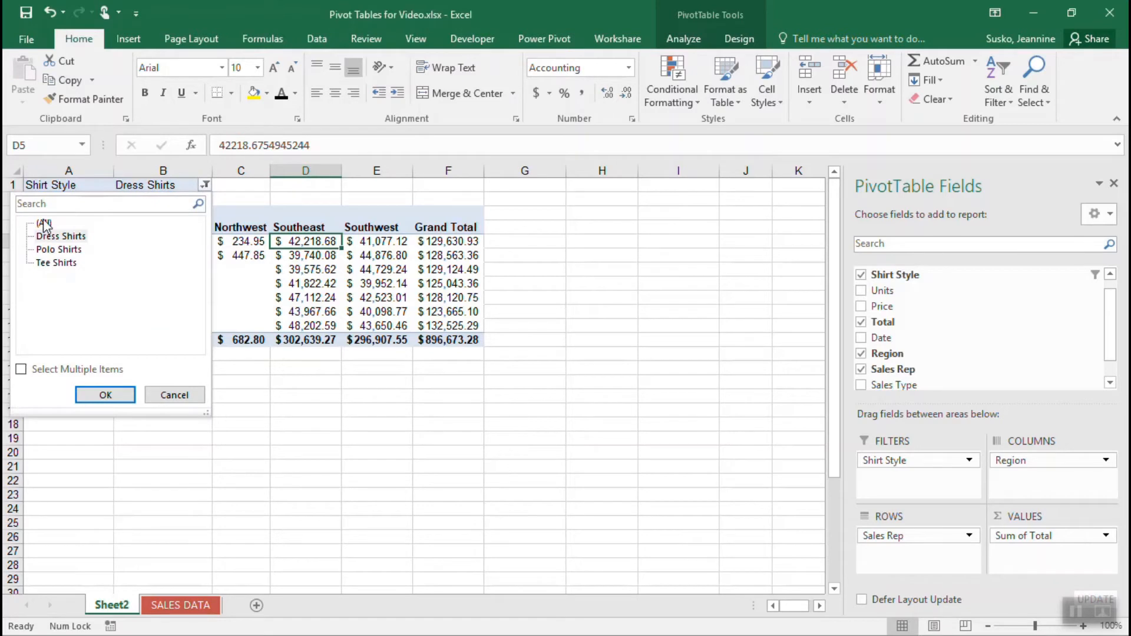
left_click(44, 224)
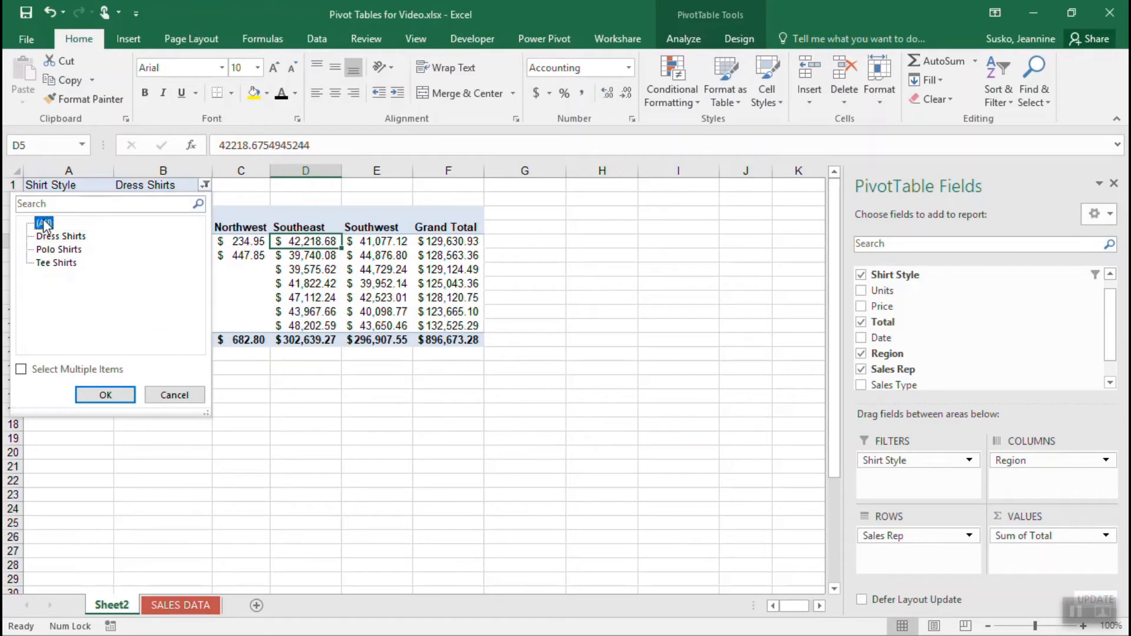
left_click(105, 396)
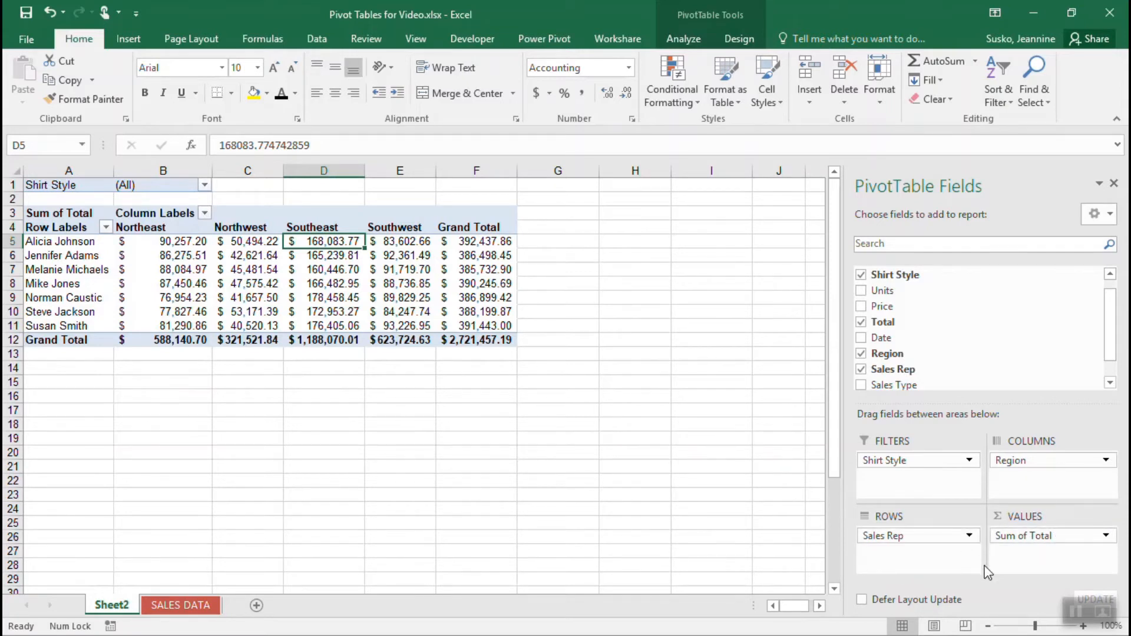
- Change the Total value field's summary calculation to Average in its value field settings
left_click(1106, 536)
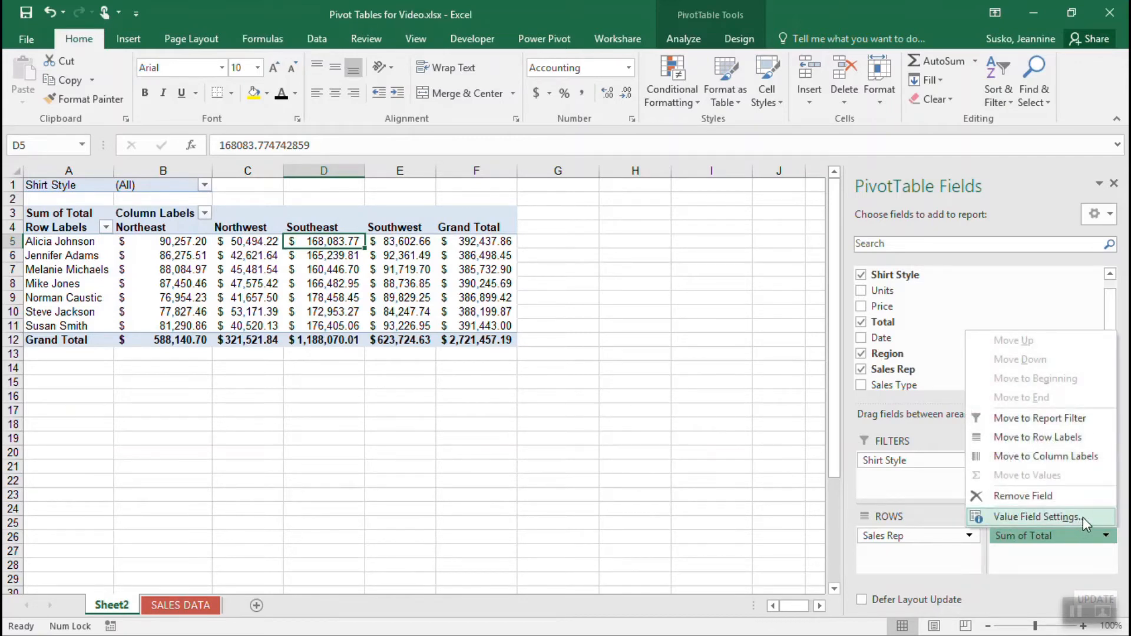
left_click(1083, 517)
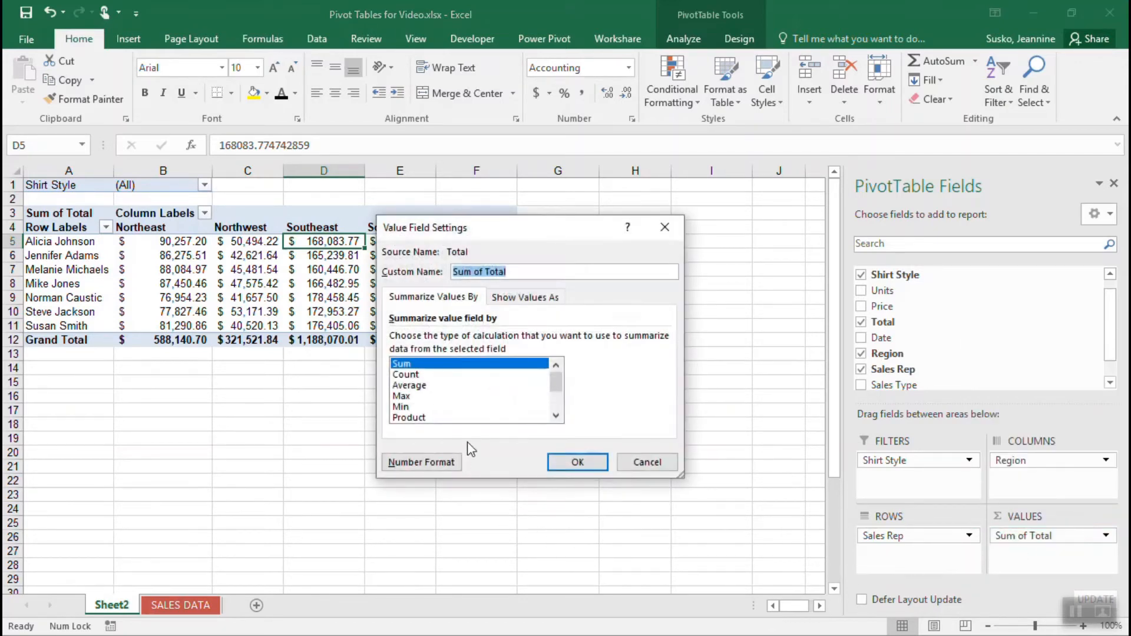
left_click(435, 387)
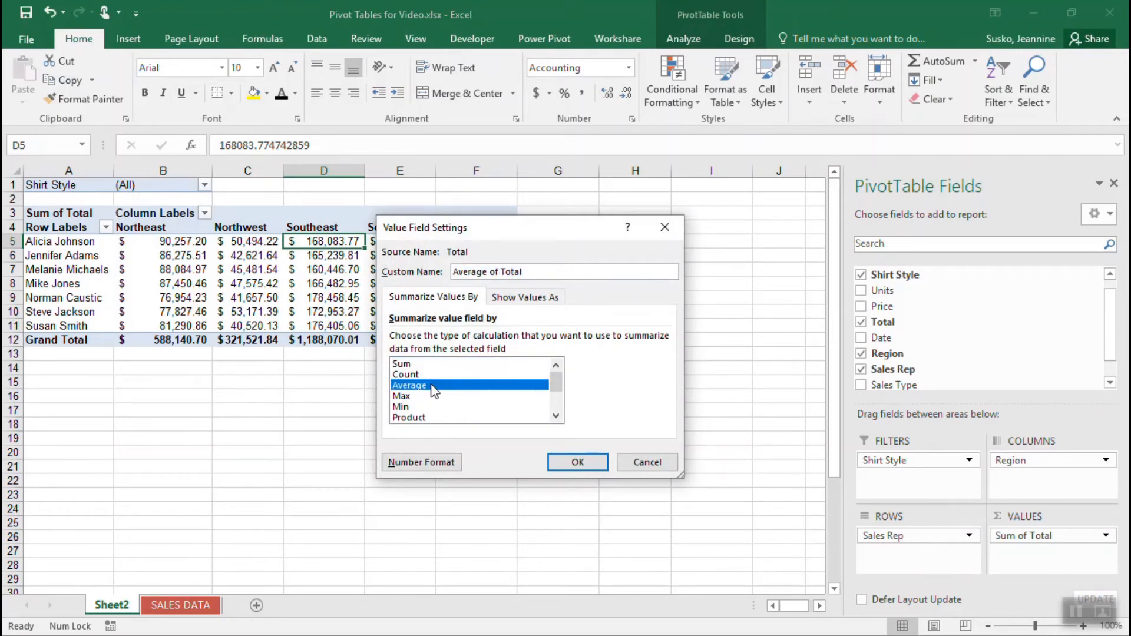
left_click(590, 460)
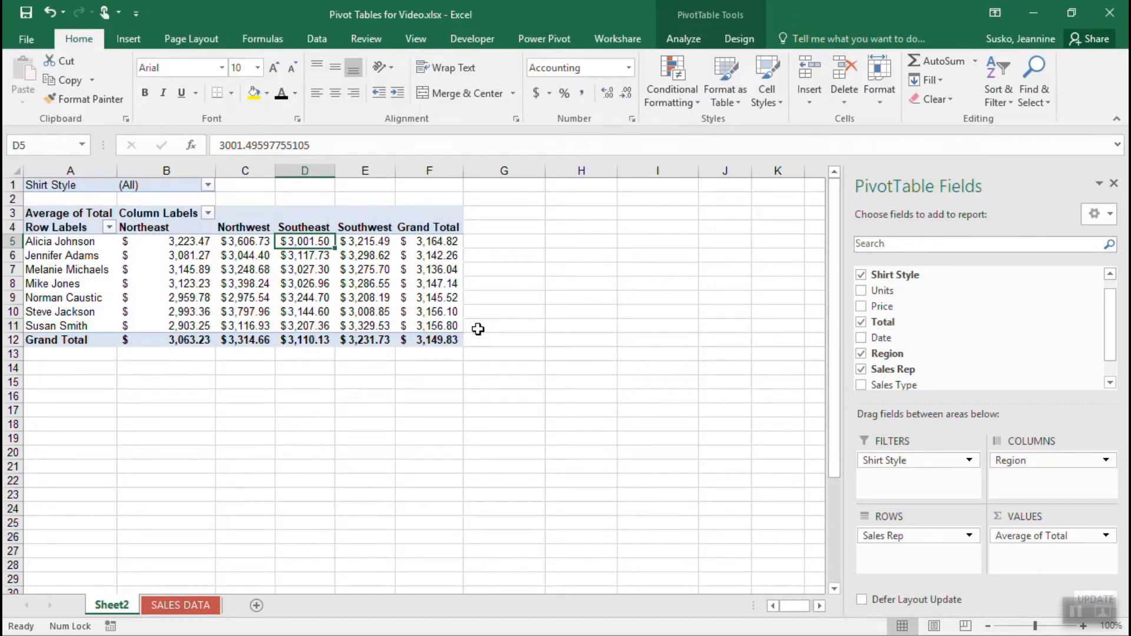
- Change the Total value field's summary calculation back to Sum in its value field settings
left_click(1106, 537)
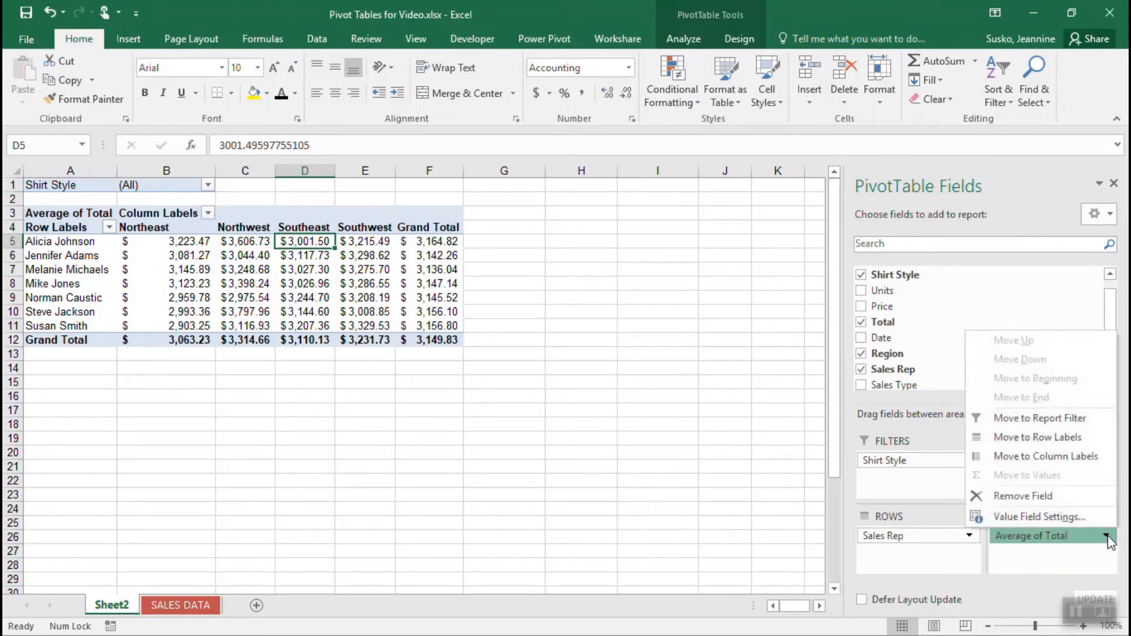
left_click(1084, 519)
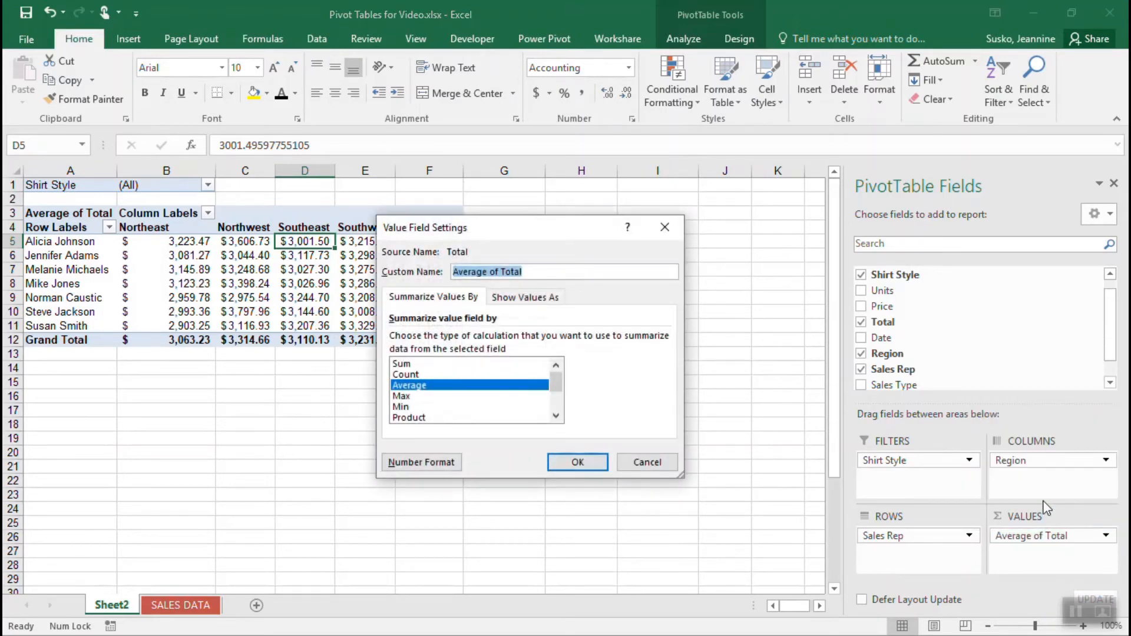
left_click(440, 364)
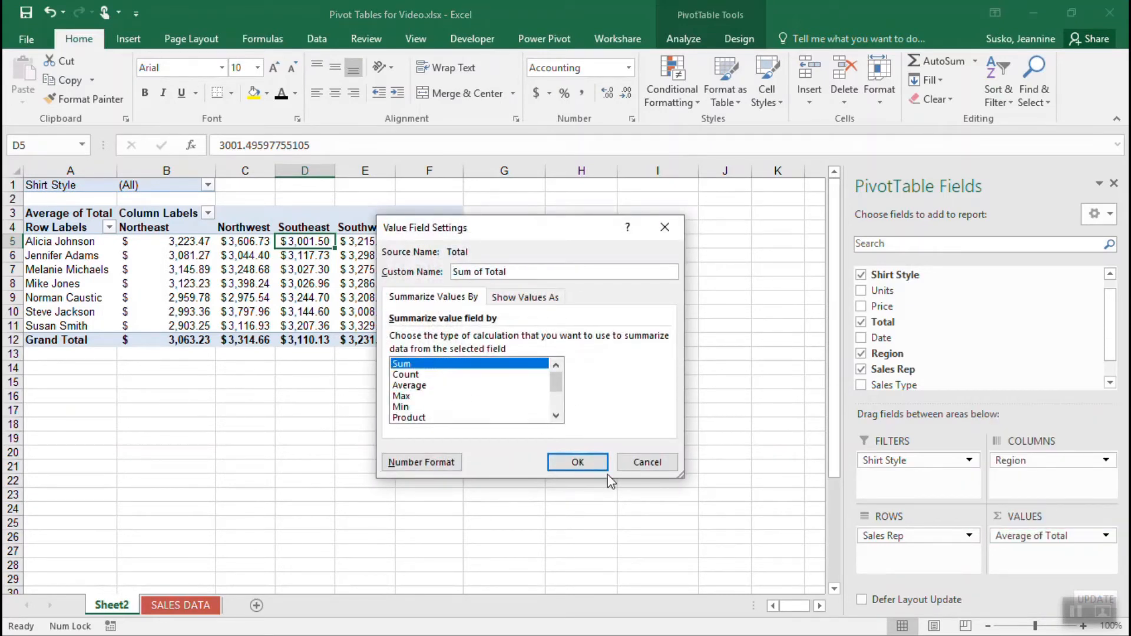
left_click(589, 461)
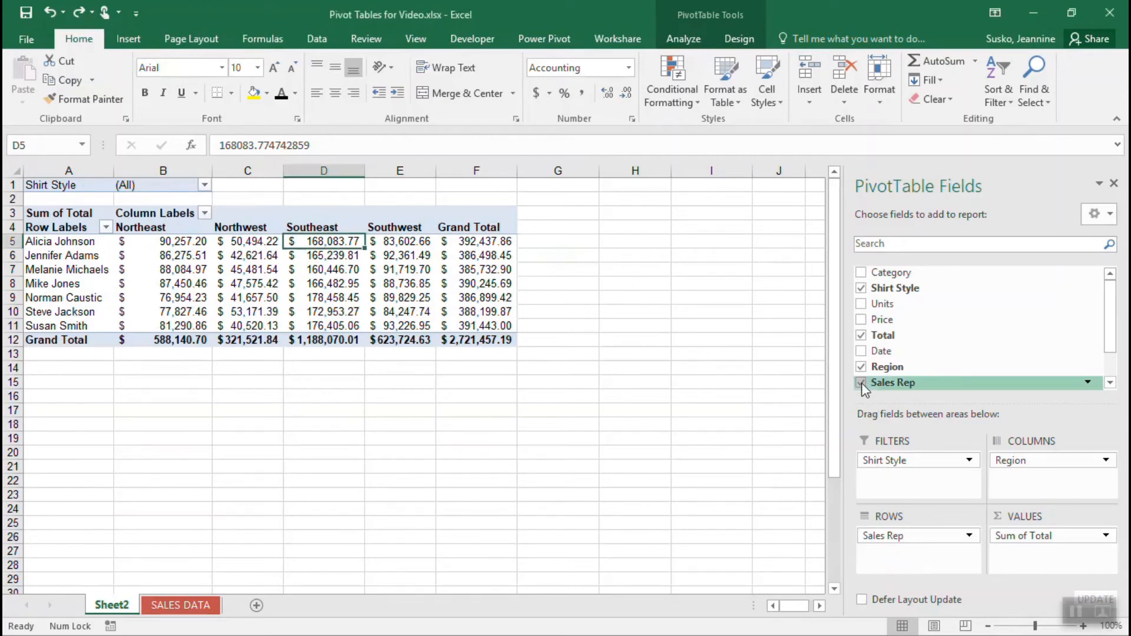
- Remove Sales Rep from the PivotTable rows and place Category there, with Shirt Style moved from the filters beneath it
left_click(861, 383)
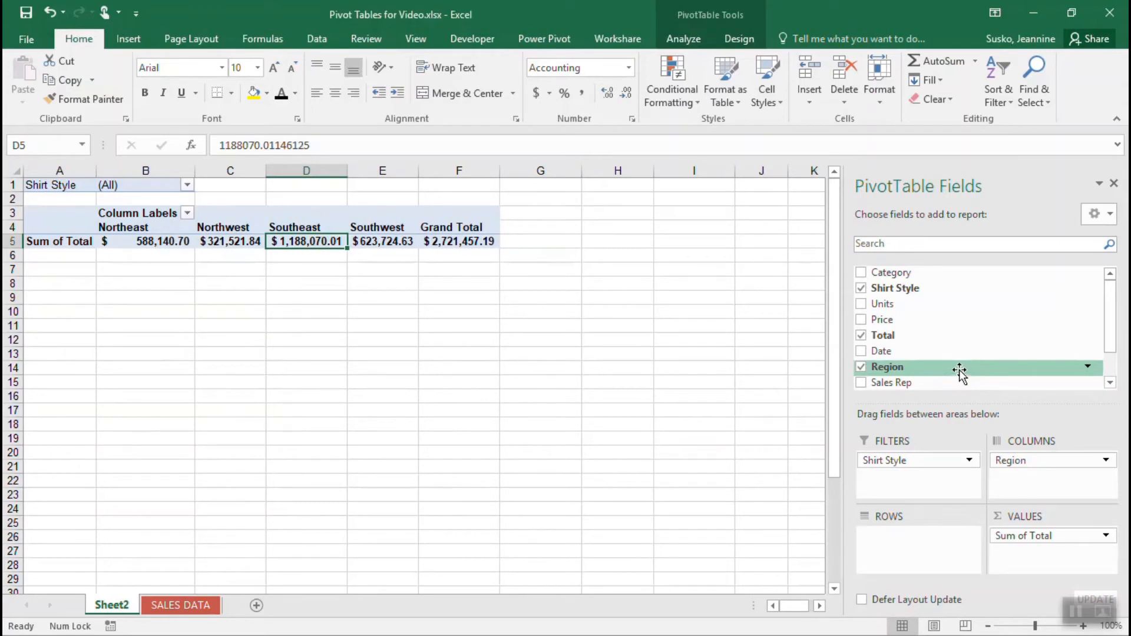
left_click_drag(921, 273, 928, 554)
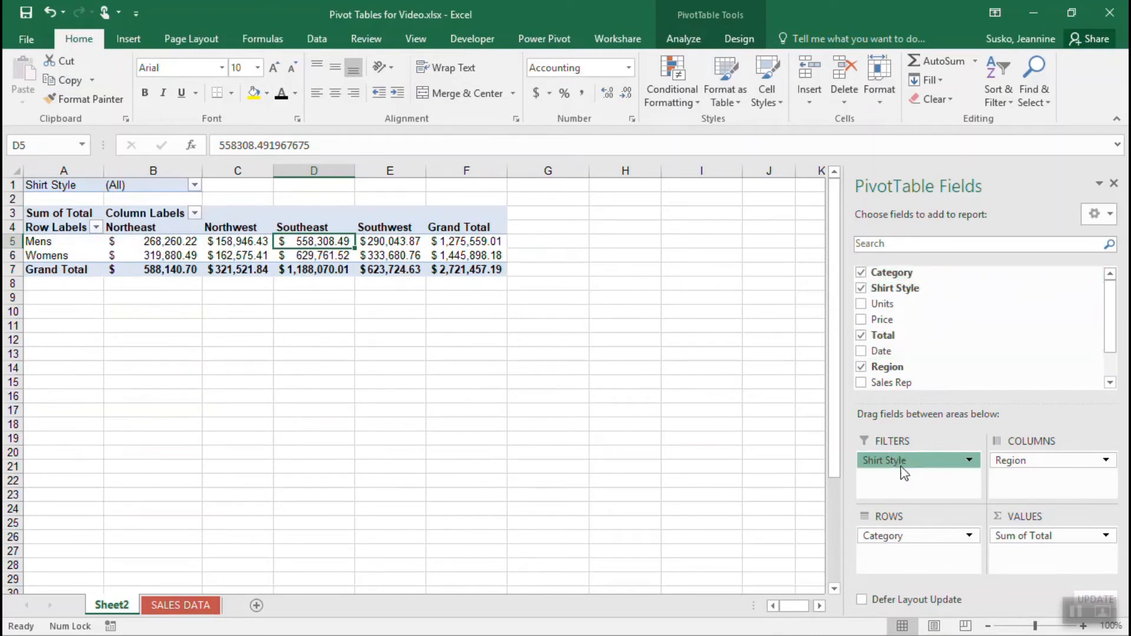
left_click_drag(896, 461, 898, 548)
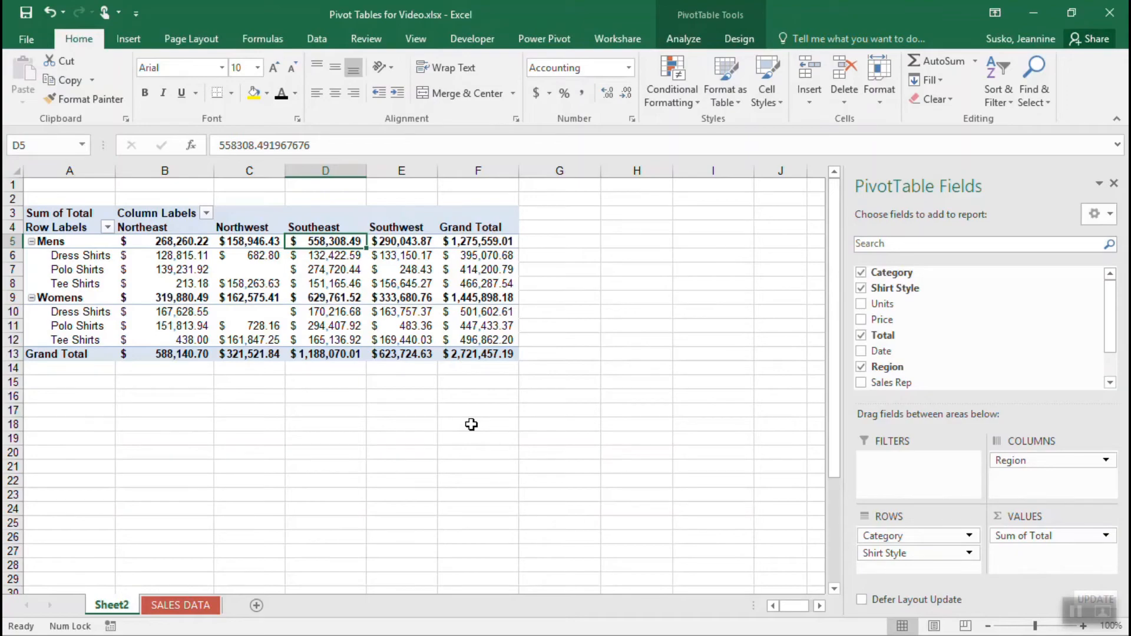
key("ctrl+z")
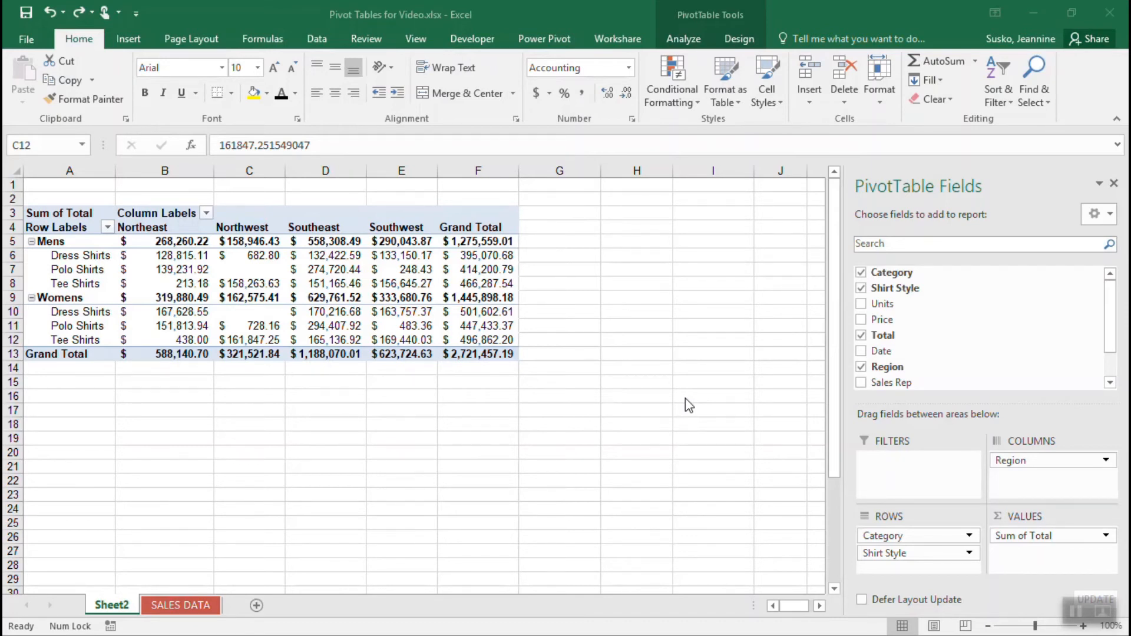
- Enlarge the sheet view to 130% and examine the blank Northwest cell for men's polo shirts
left_click(204, 297)
scroll(389, 300, "up", 1)
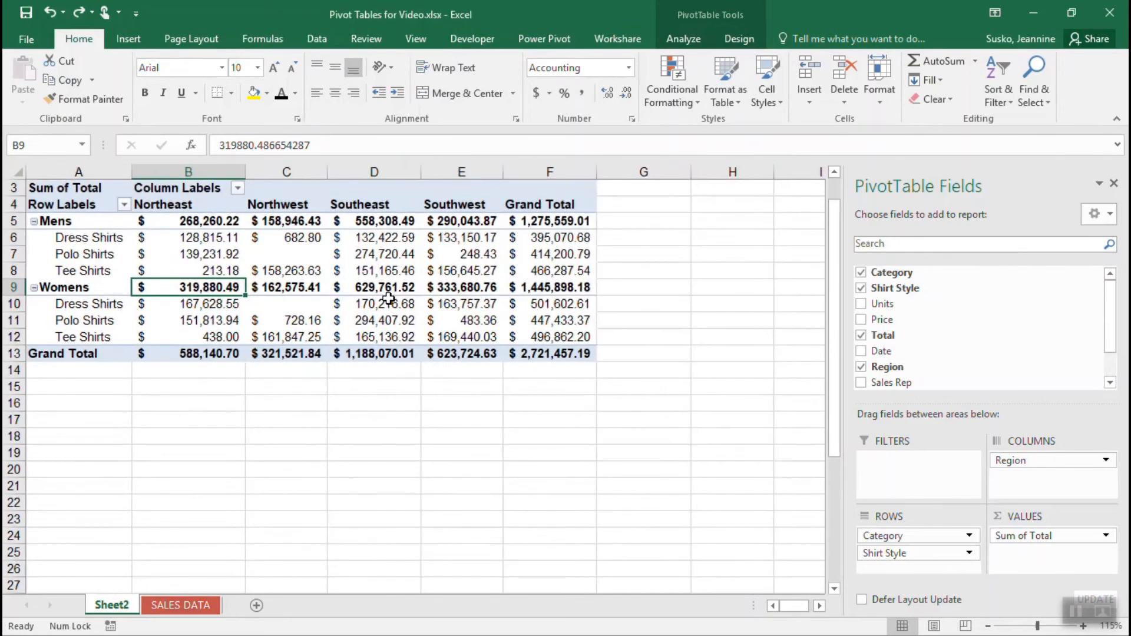
scroll(388, 299, "up", 1)
scroll(388, 300, "up", 1)
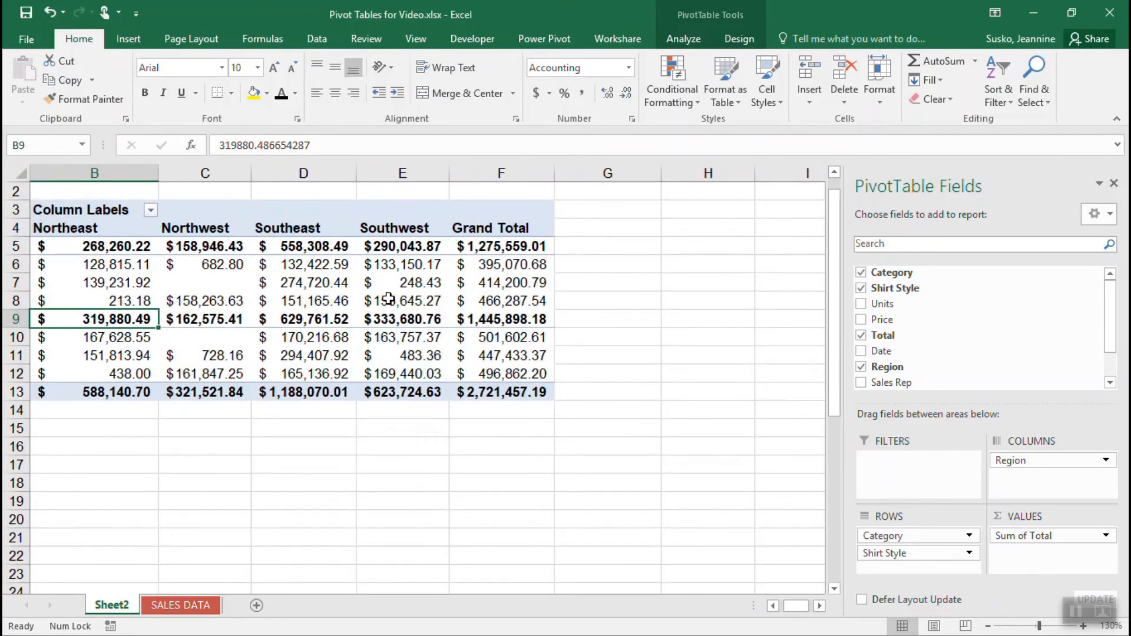
key("ctrl+Home")
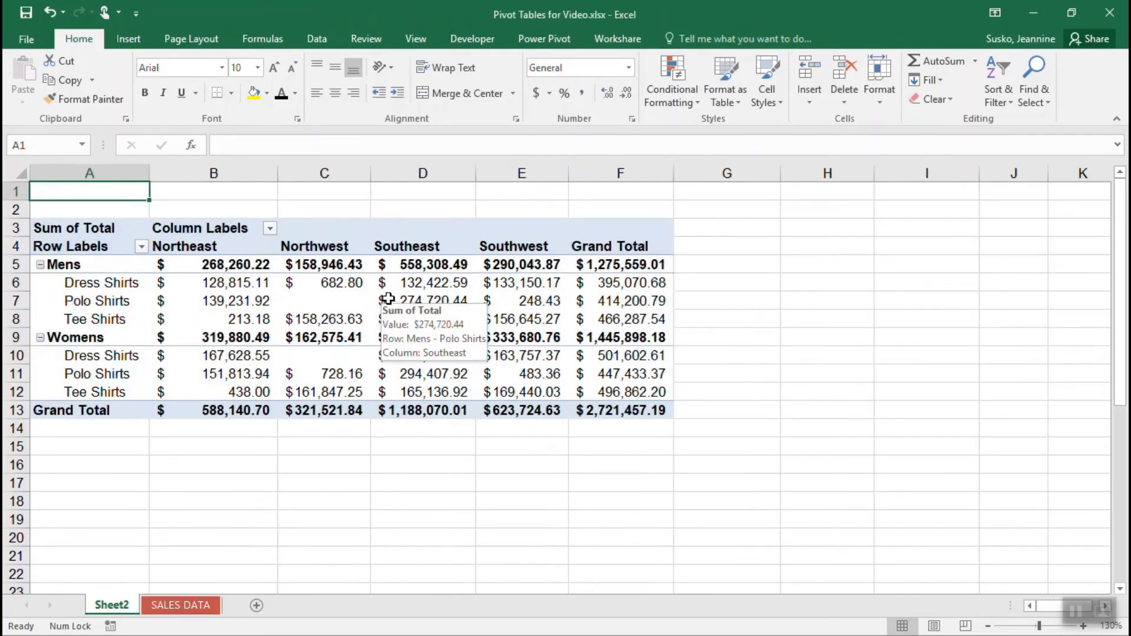
left_click(433, 373)
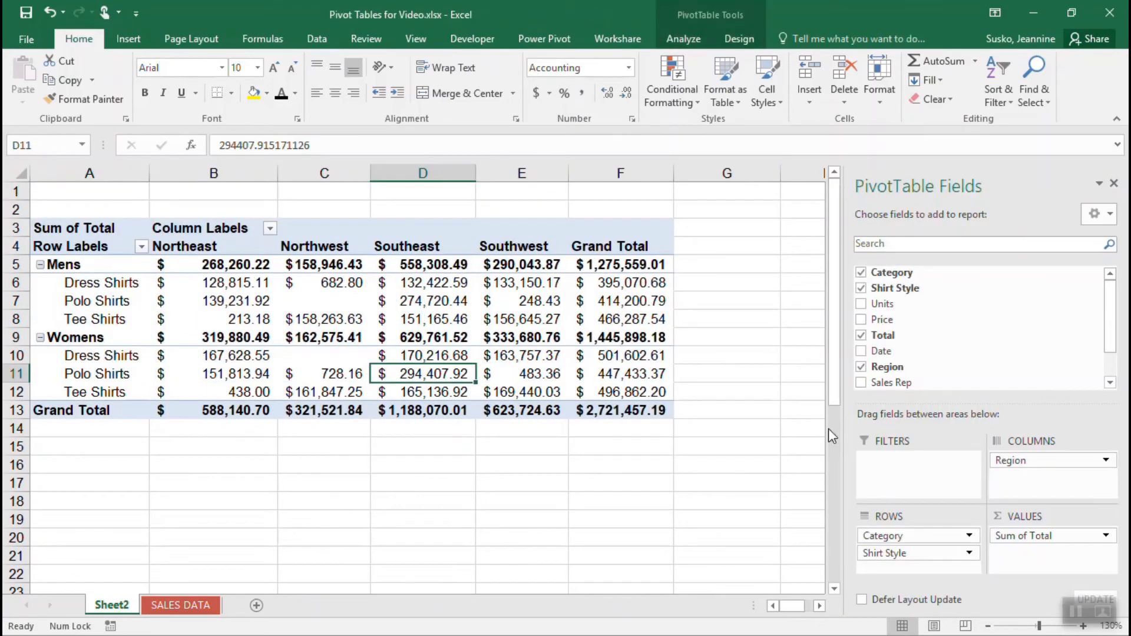
left_click(357, 300)
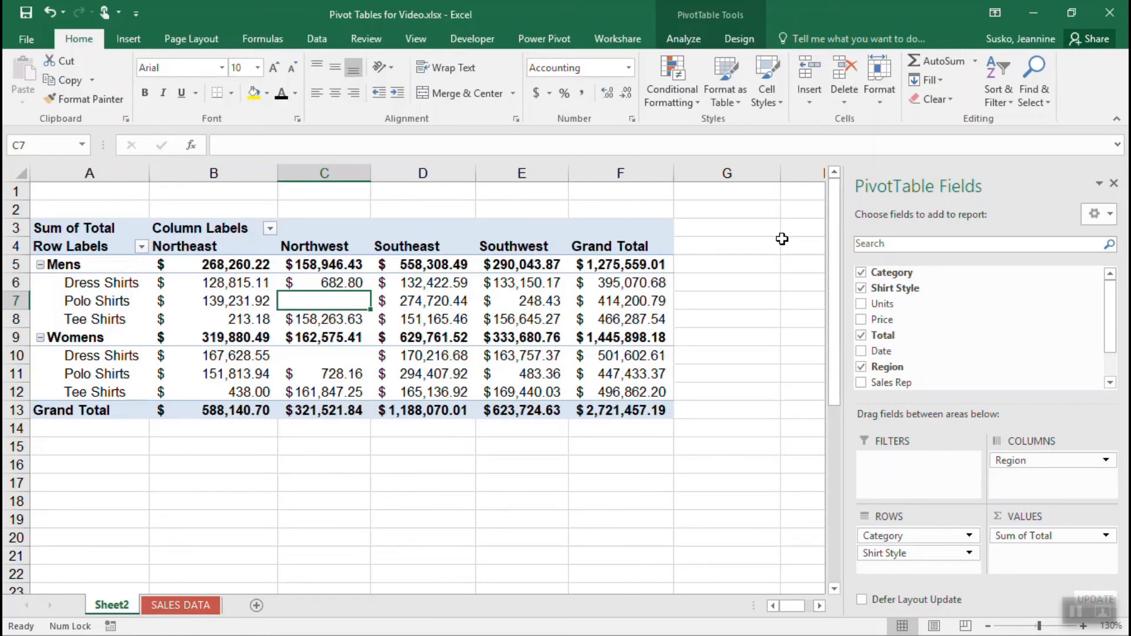
- On the SALES DATA sheet, change the region of the men's polo shirts record in row 6 to Northwest
left_click(176, 607)
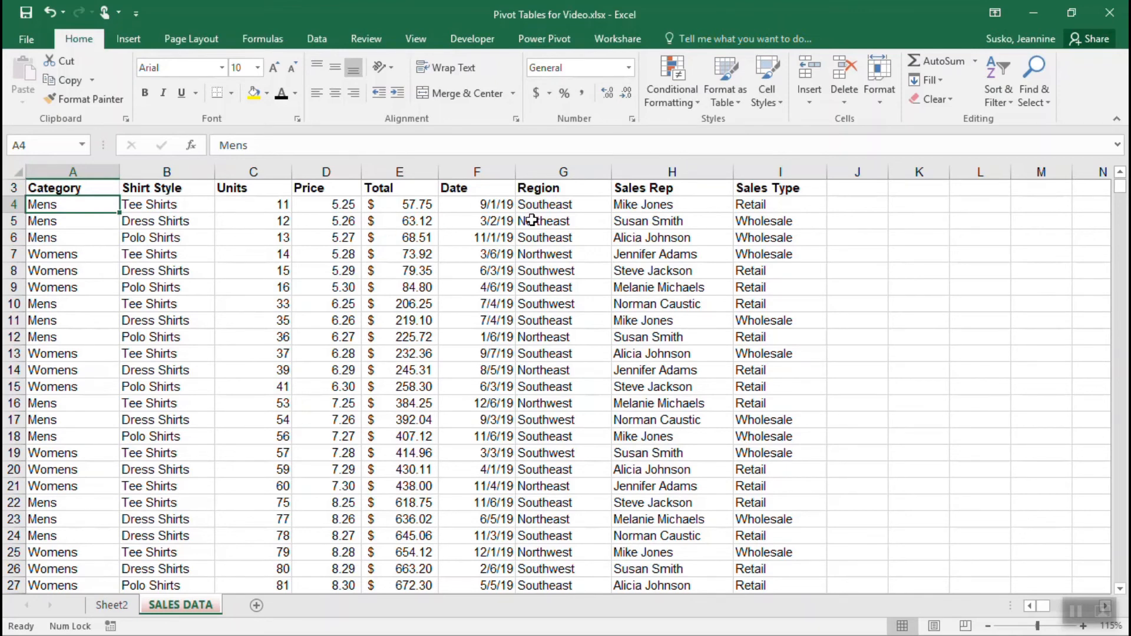
left_click(550, 239)
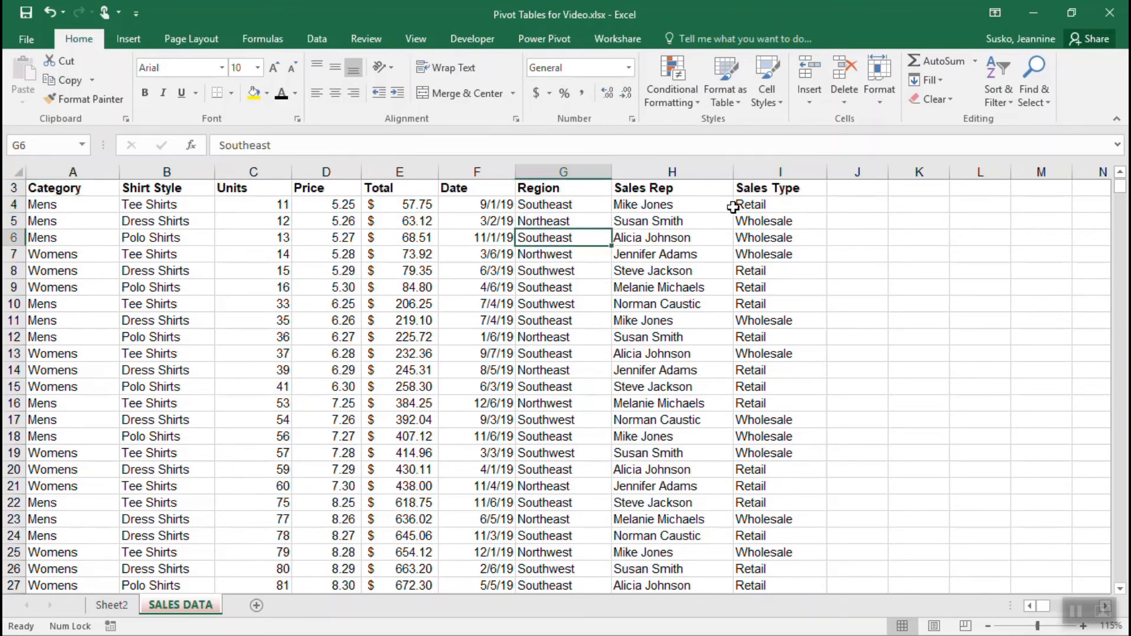
type("Northwest")
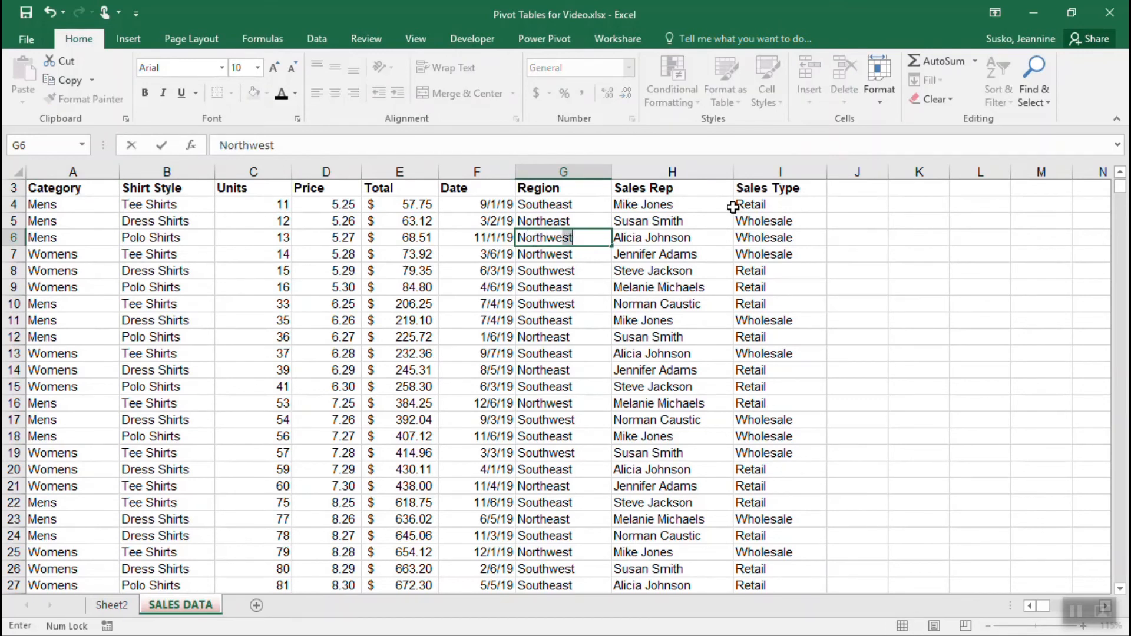
key("Return")
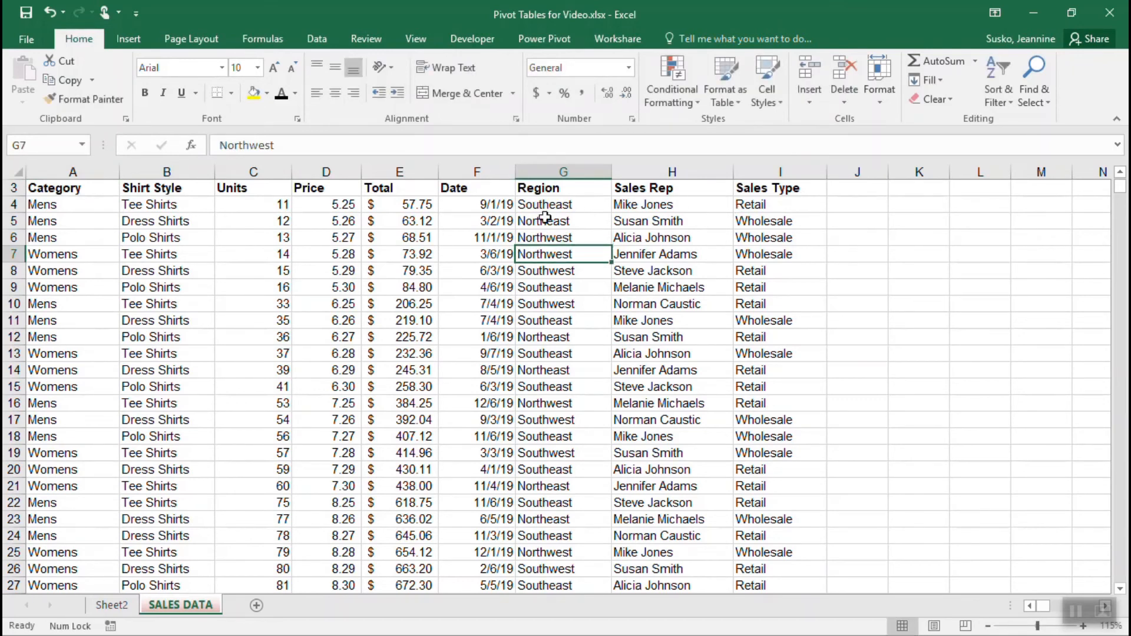
- Set the units of the row 6 polo shirts record to 100 and check the formula in its Total cell
left_click(282, 240)
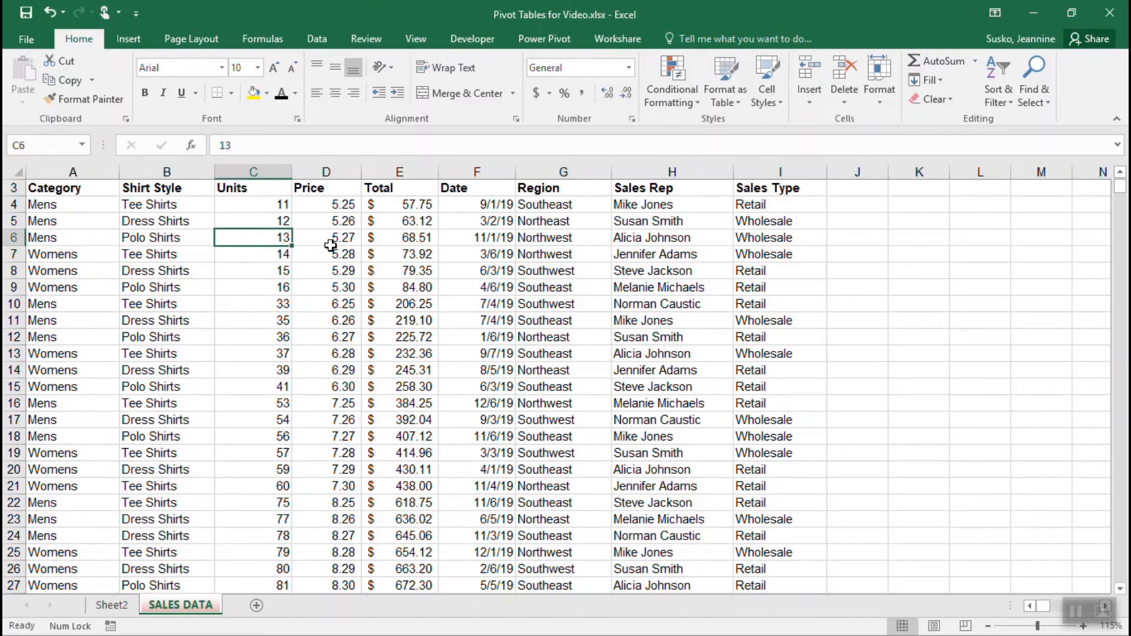
type("100")
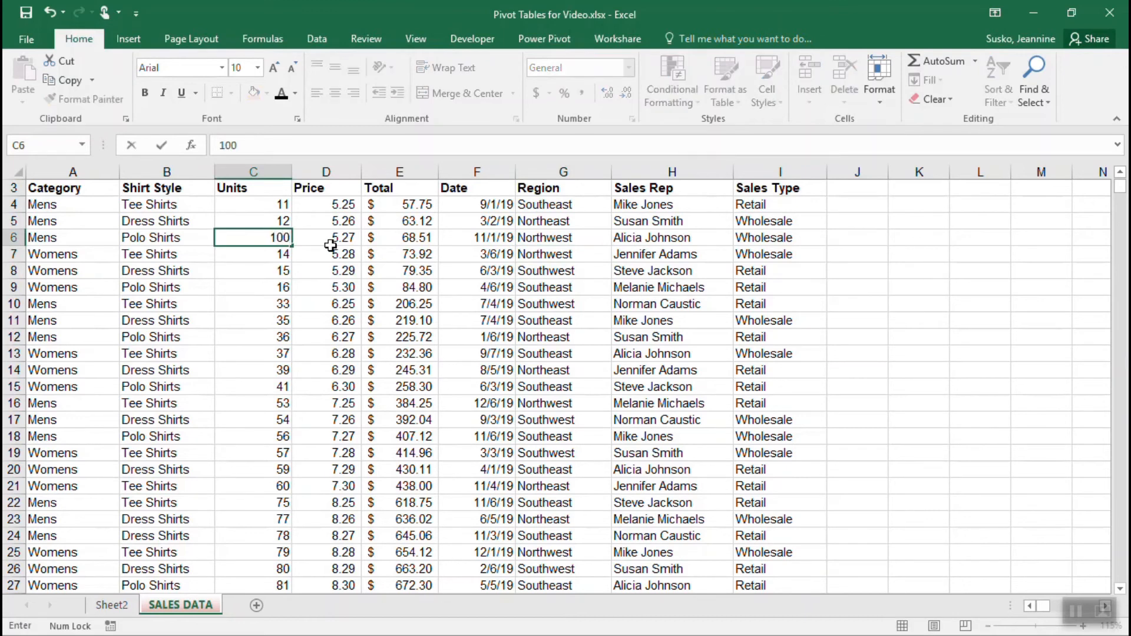
key("Return")
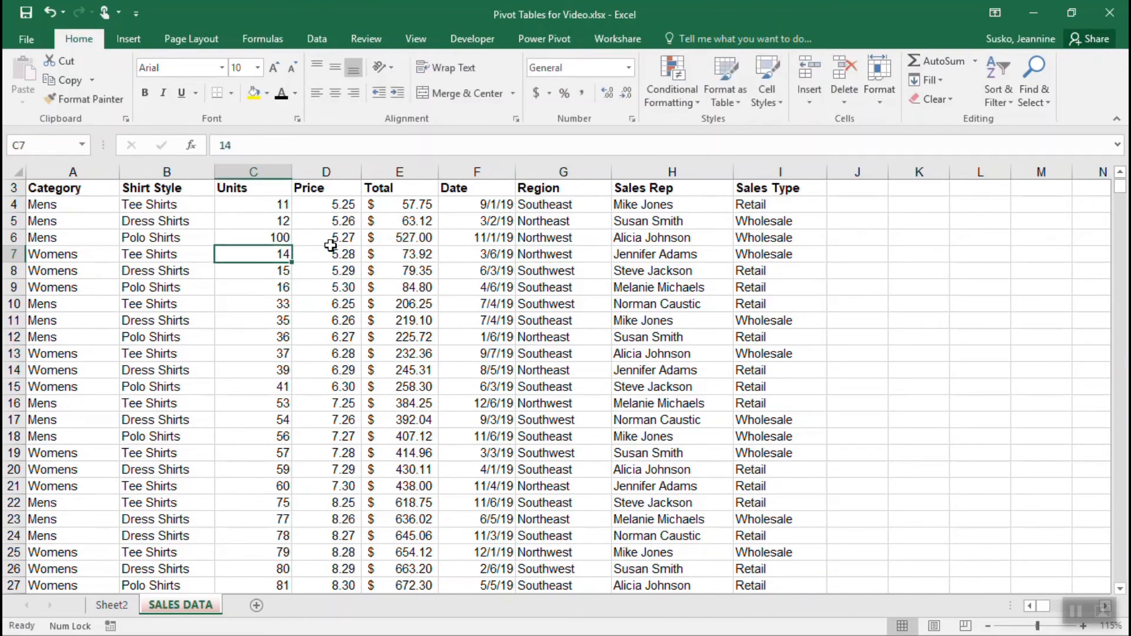
left_click(403, 238)
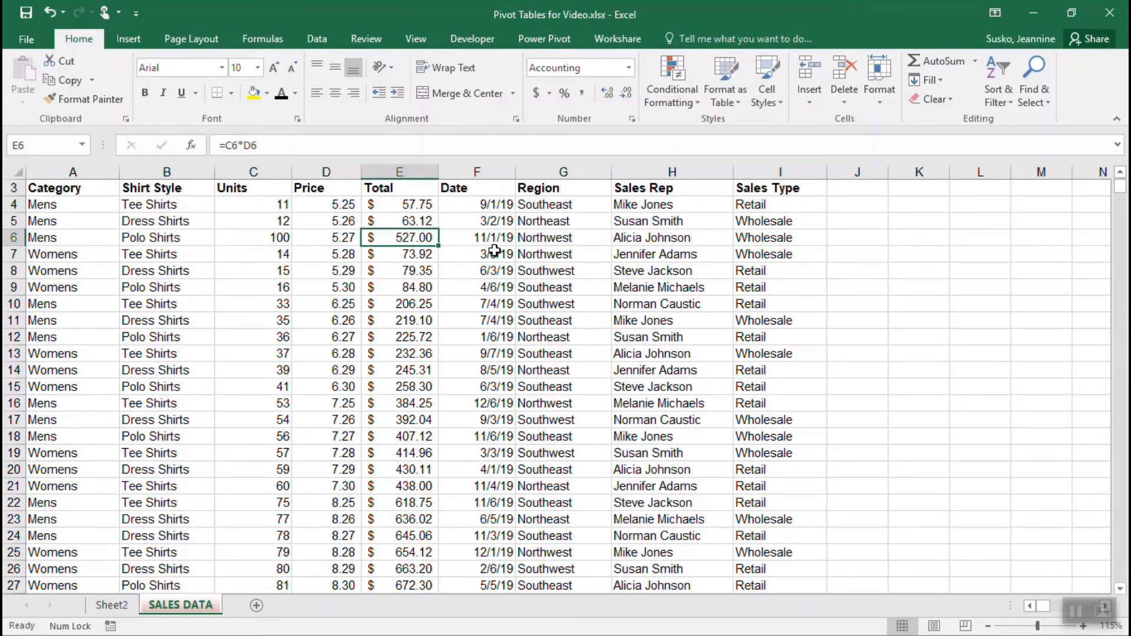
- Refresh the PivotTable on Sheet2 so it picks up the edited sales record
left_click(112, 605)
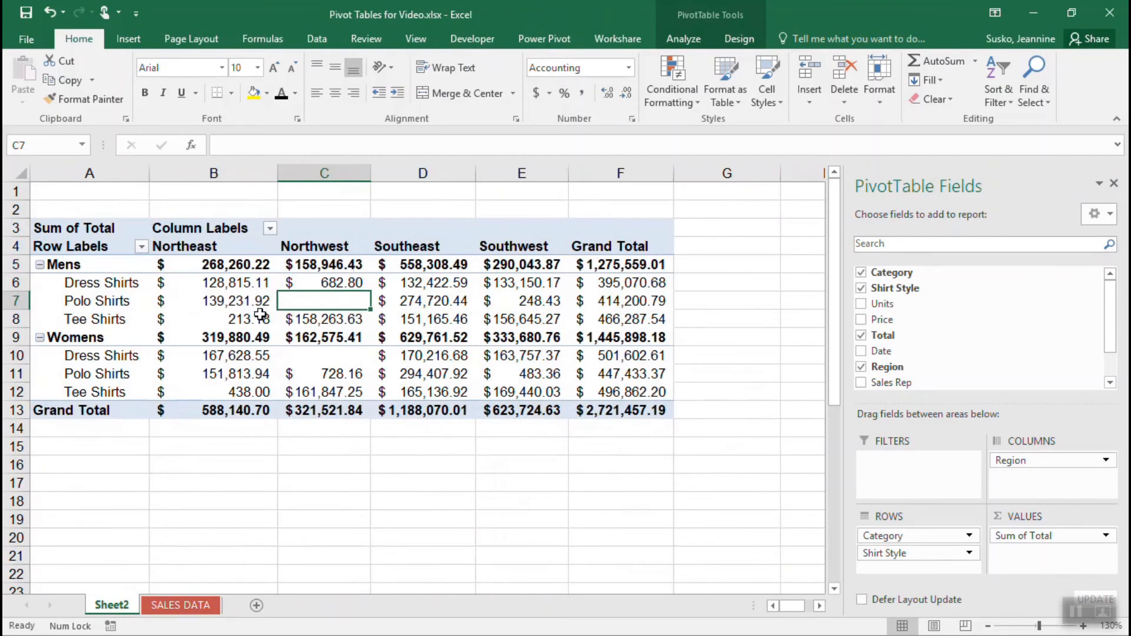
mouse_move(471, 351)
right_click(426, 279)
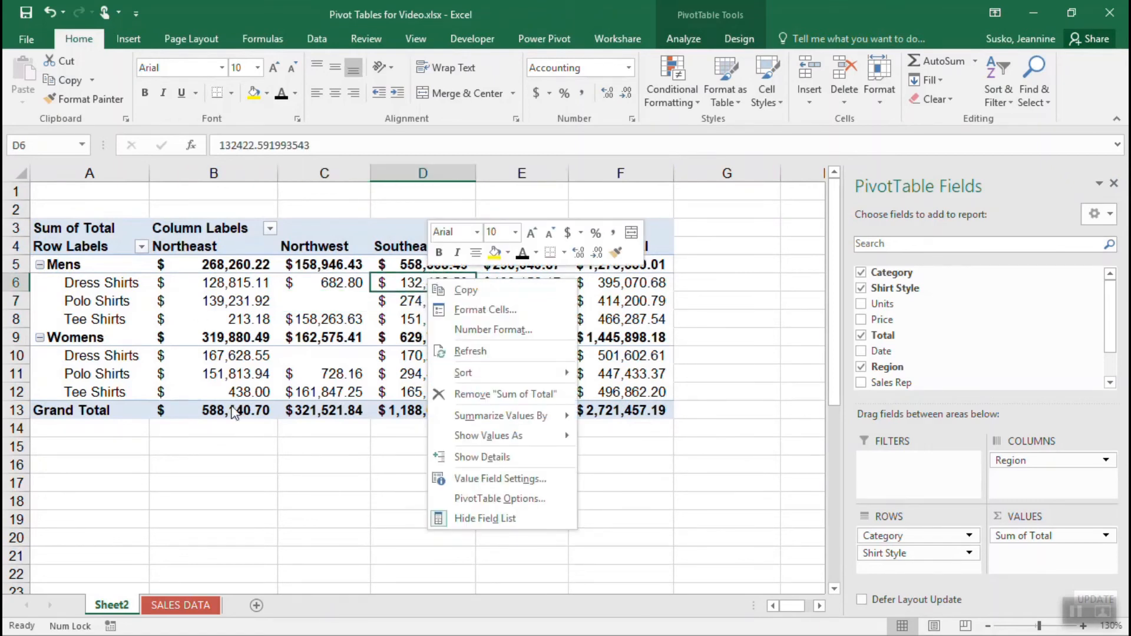
left_click(551, 361)
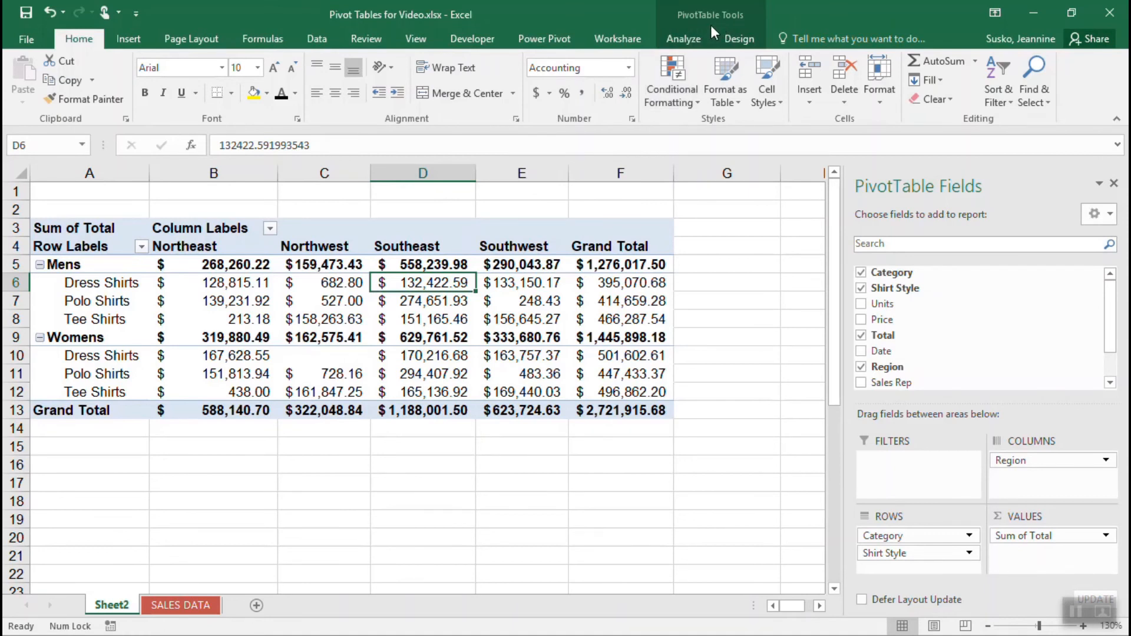
left_click(693, 39)
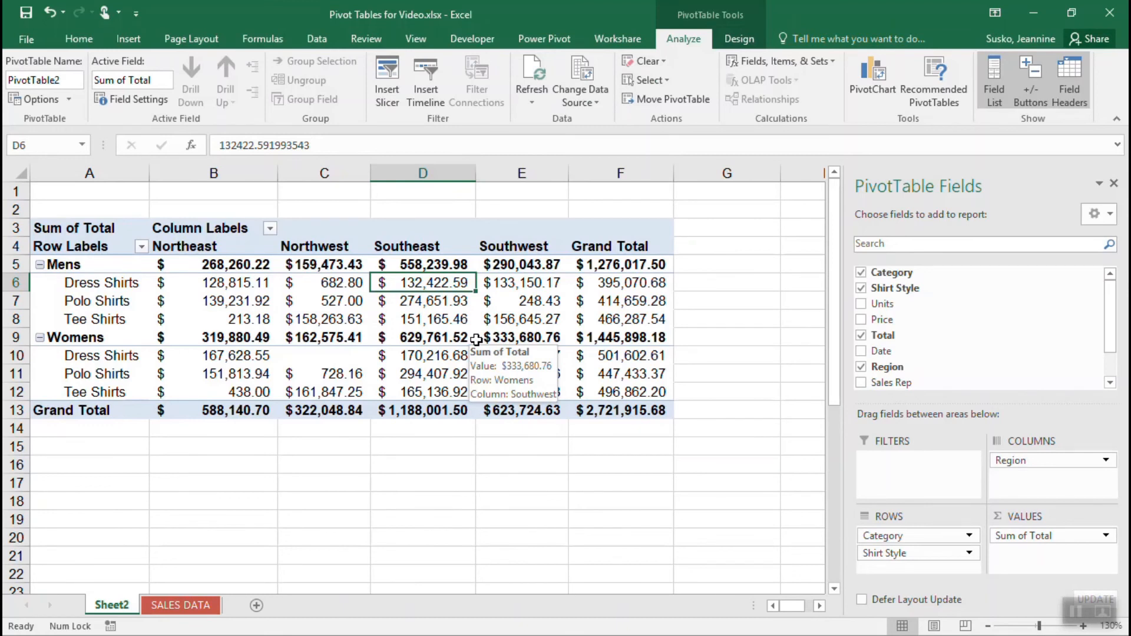
key("ctrl+z")
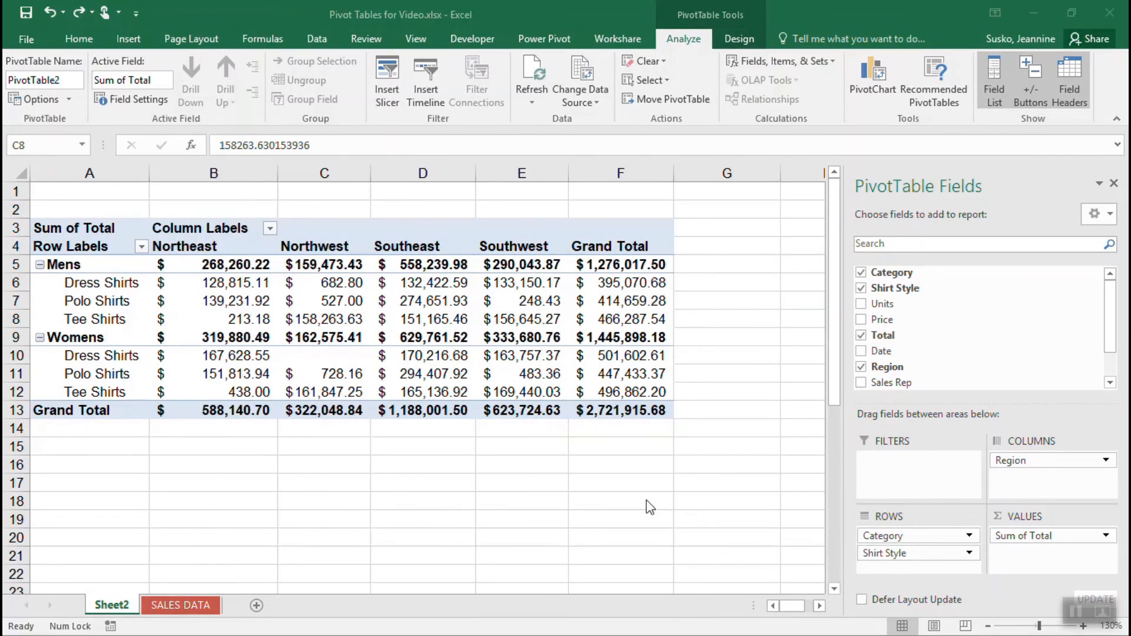
- Apply the Dark-group PivotTable style with light blue body rows and dark grey header and grand total rows
left_click(741, 39)
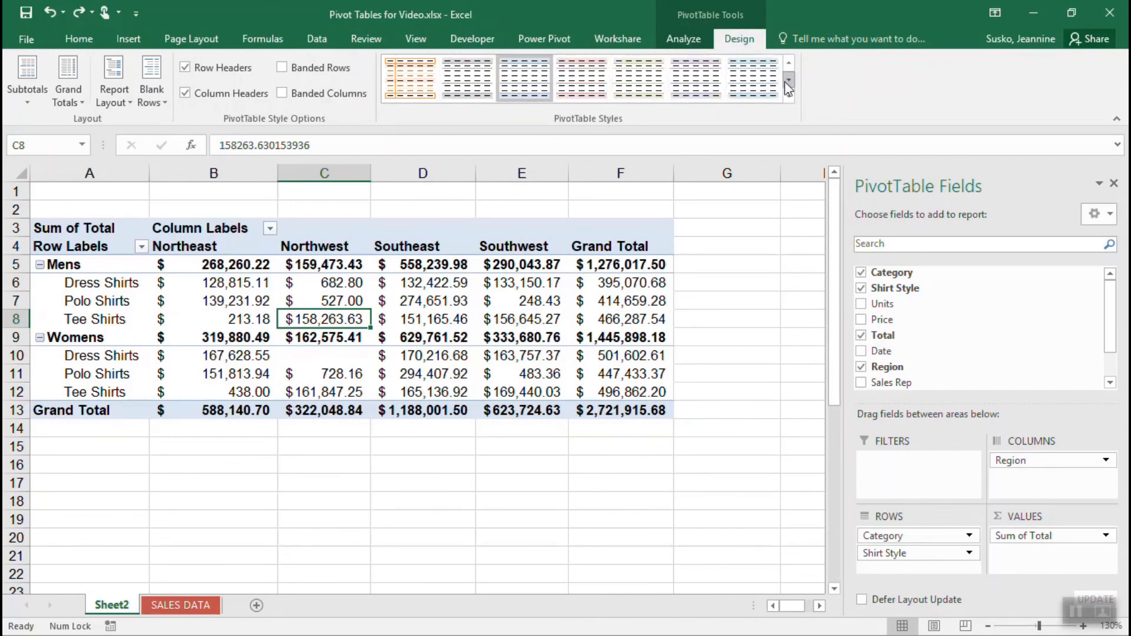
left_click(790, 96)
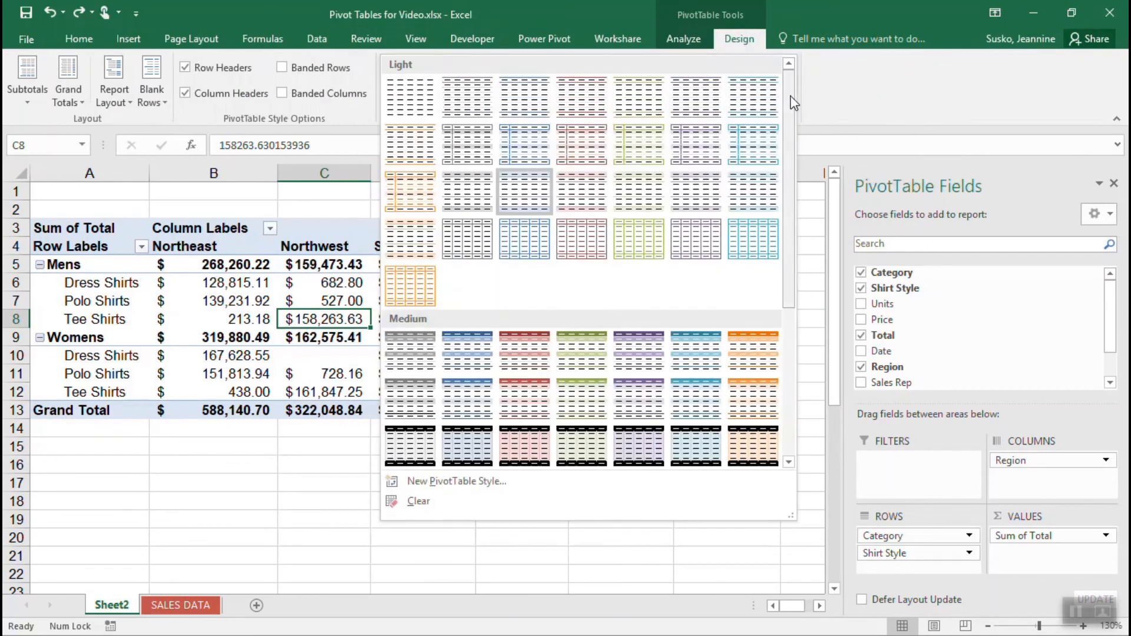
left_click_drag(790, 97, 847, 278)
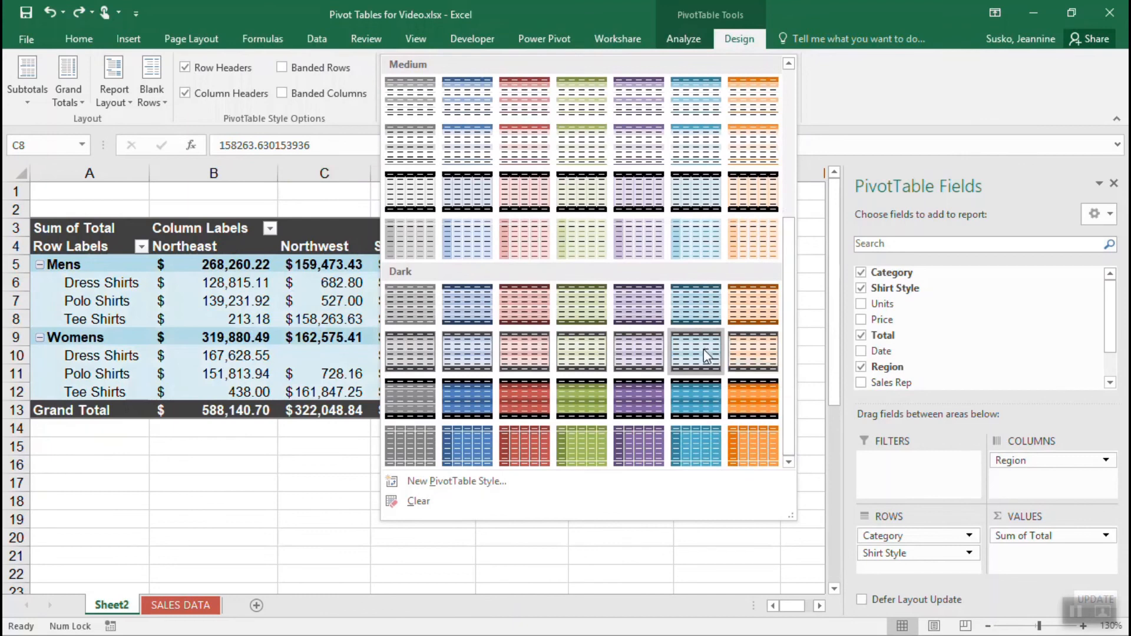
left_click(707, 355)
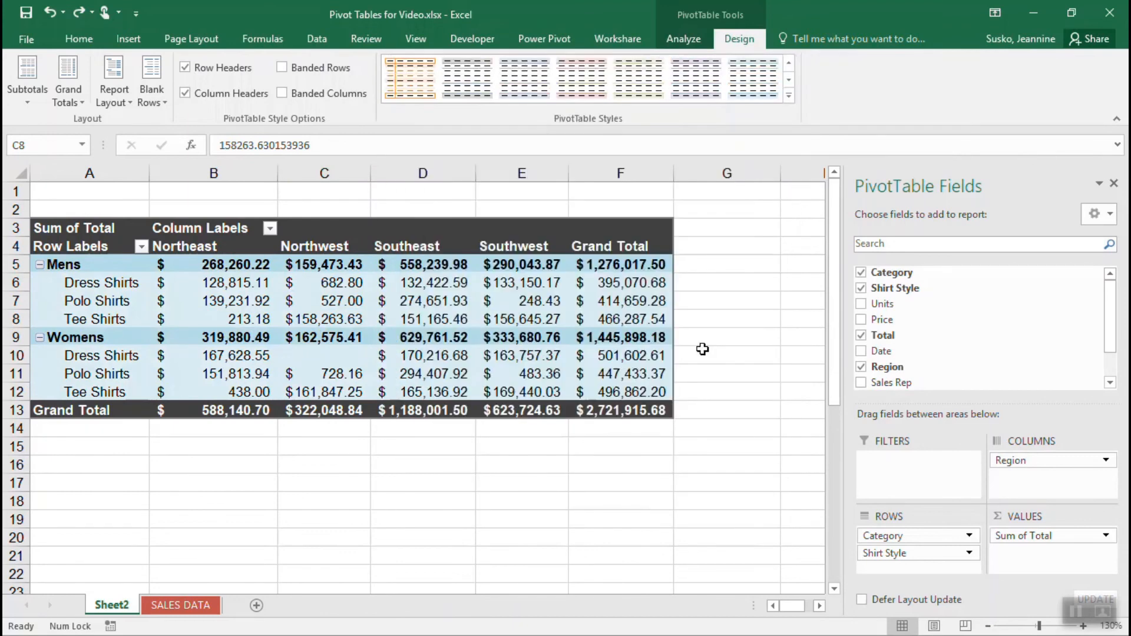